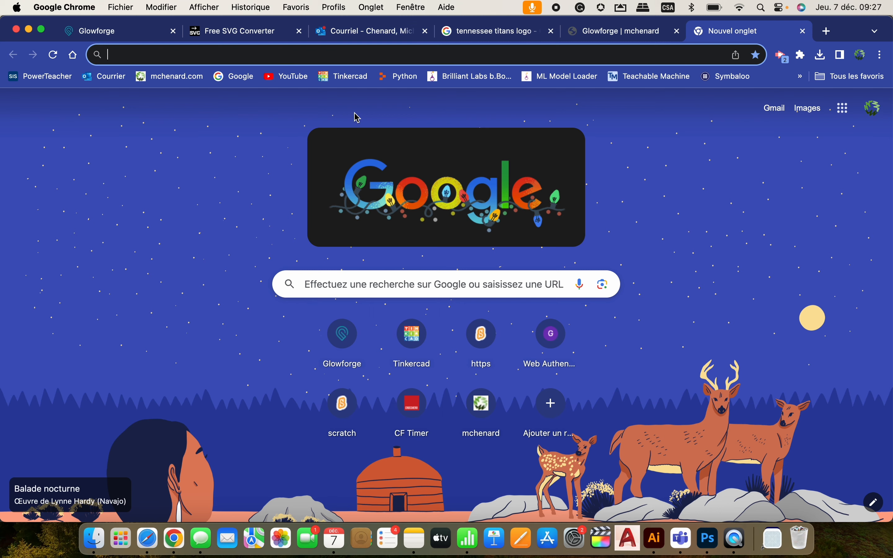
Save the large Tennessee Titans logo from the image search results as Tennessee-Titans-Logo in the Glowforge folder
click(453, 33)
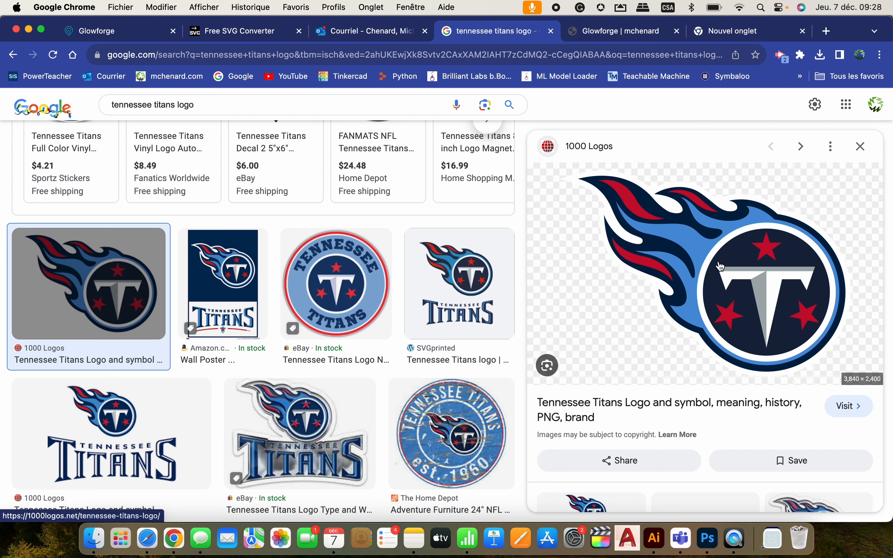
right_click(705, 248)
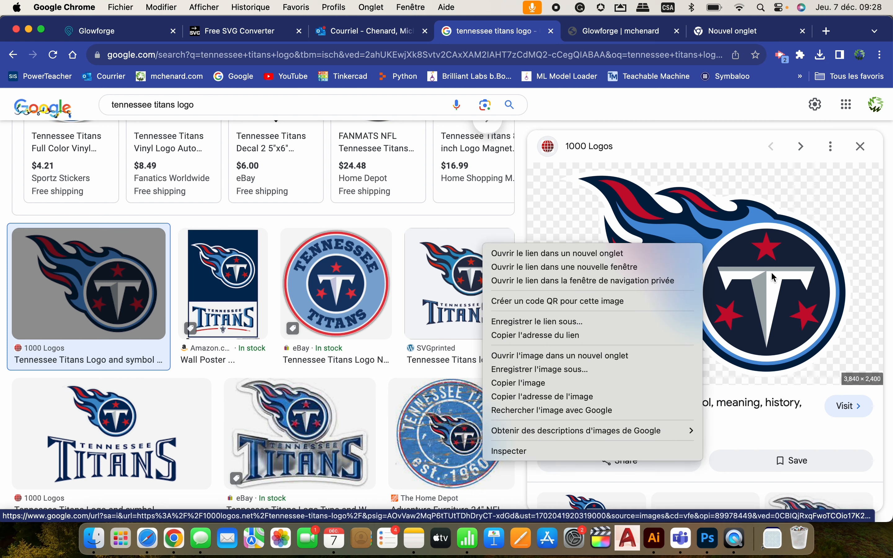
click(541, 369)
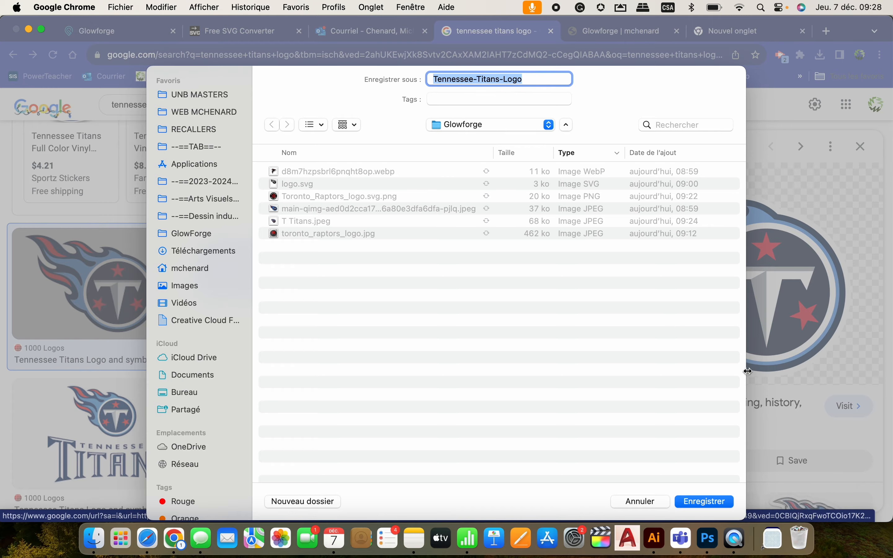
click(705, 503)
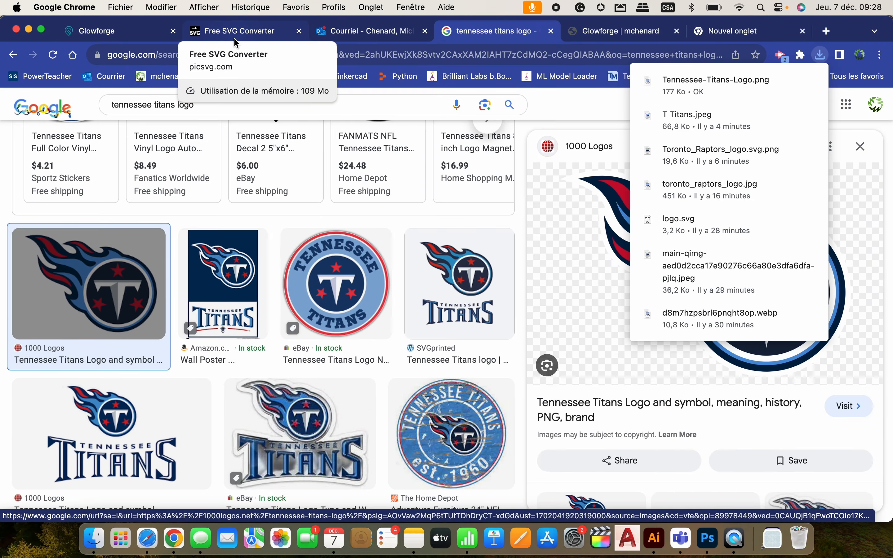
Switch to the Picsvg converter and upload the main-qimg Titans logo JPEG from the Glowforge folder
click(220, 38)
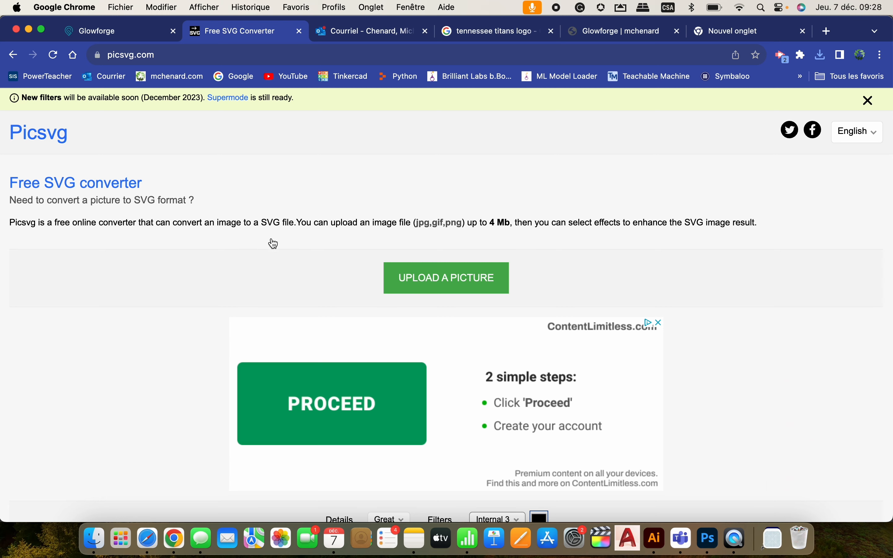
click(455, 291)
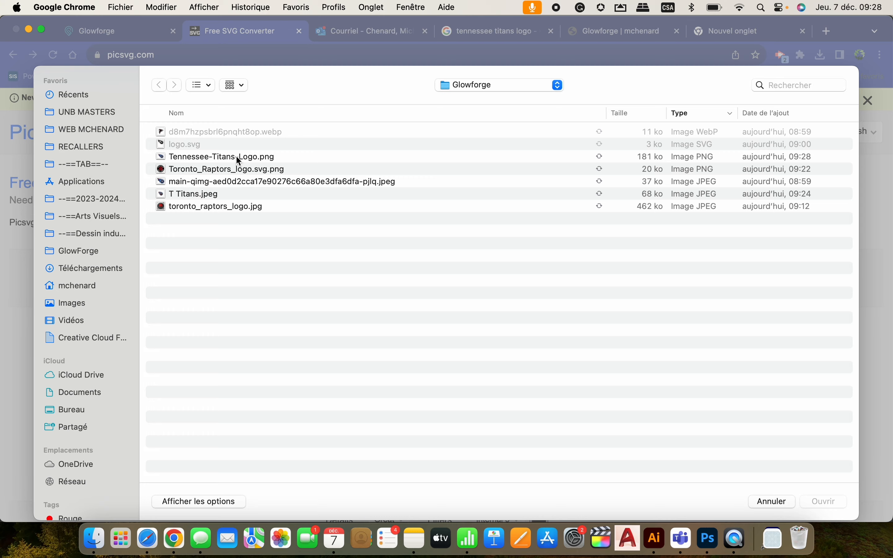
click(236, 181)
click(819, 501)
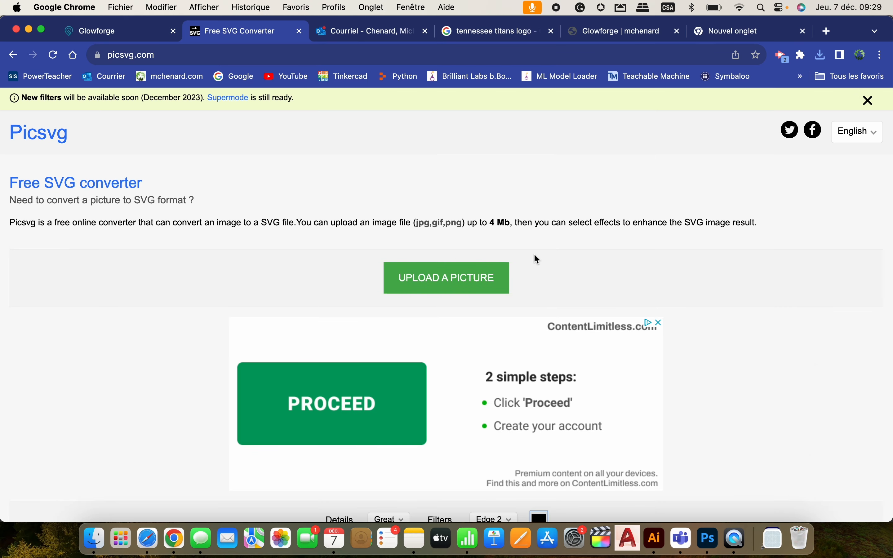
scroll(530, 310, down, 10)
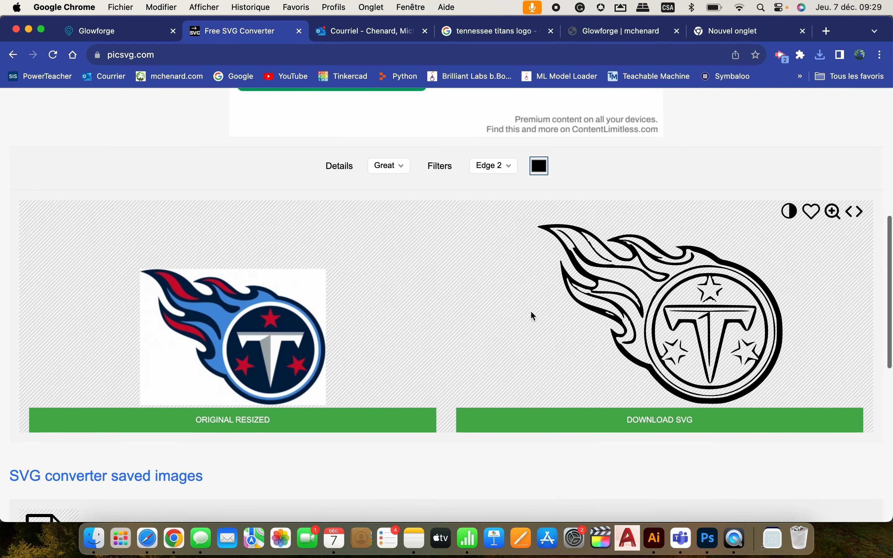
scroll(532, 313, down, 1)
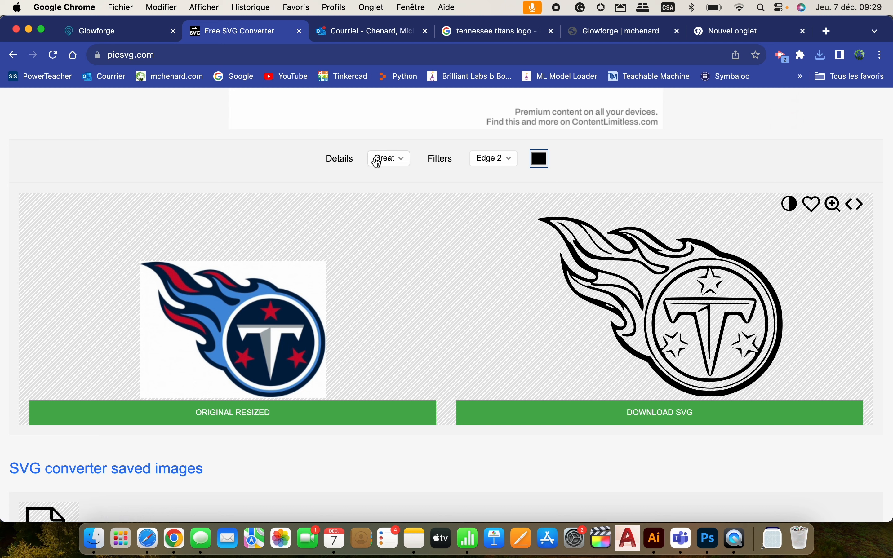
Set the conversion details to Strong and the filter to Internal 1 for the Titans logo
click(386, 159)
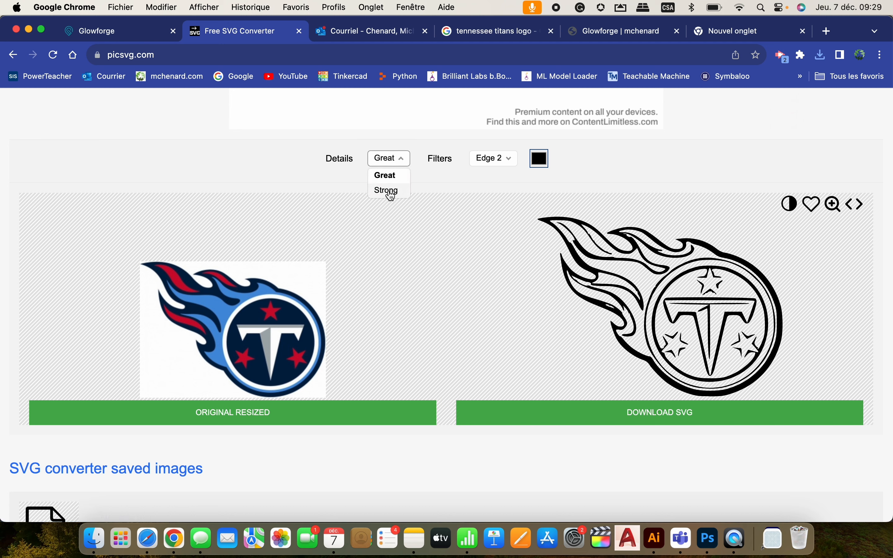
click(390, 191)
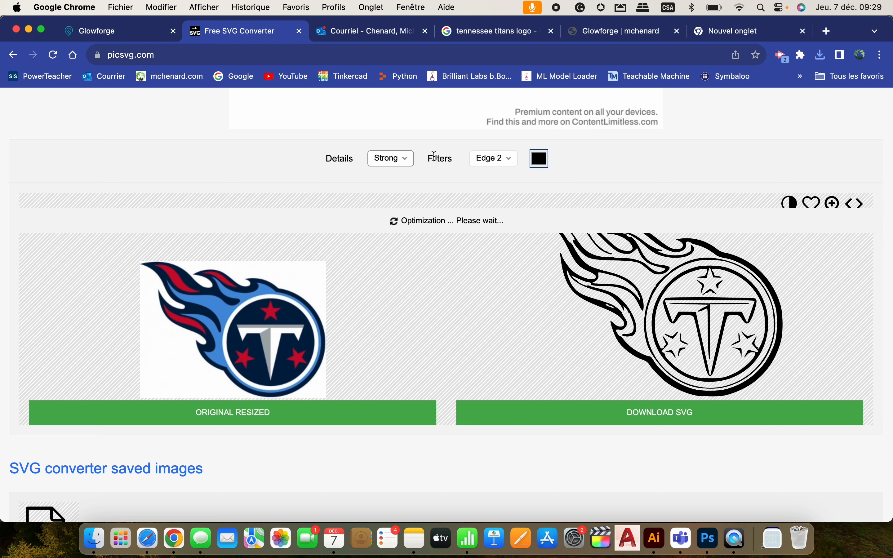
click(504, 163)
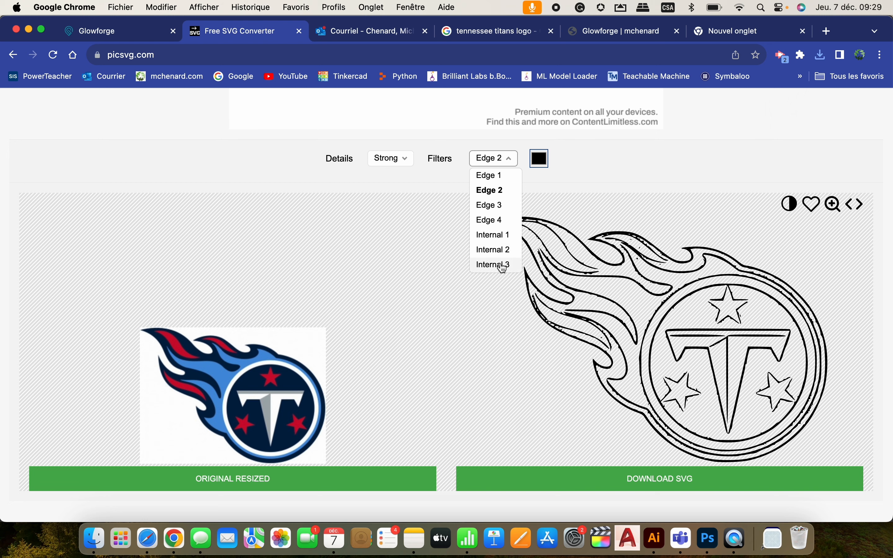
click(499, 237)
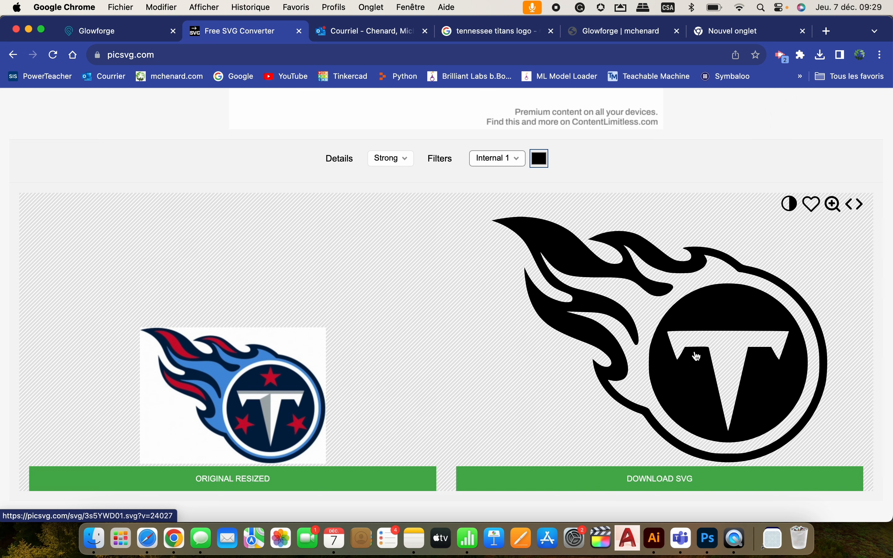
Download the converted SVG into the Glowforge folder under the name T Titans logo
scroll(695, 355, down, 1)
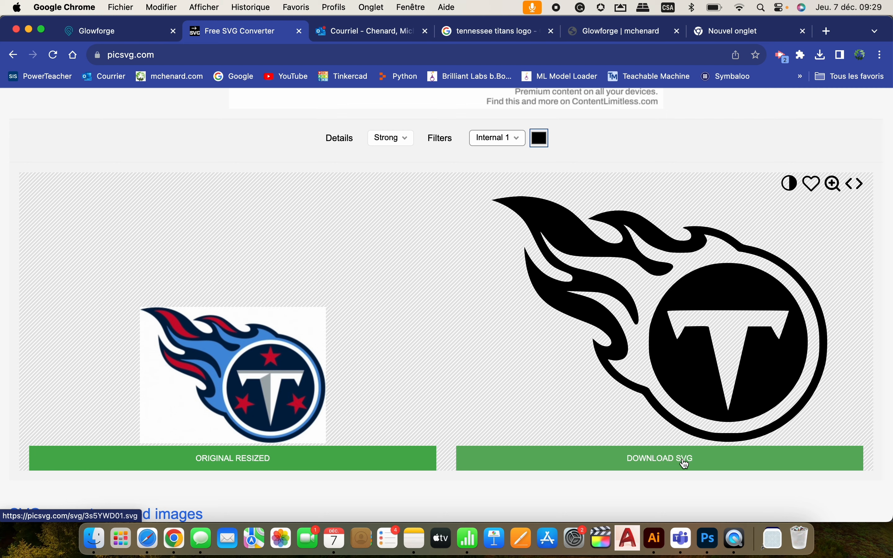
click(653, 466)
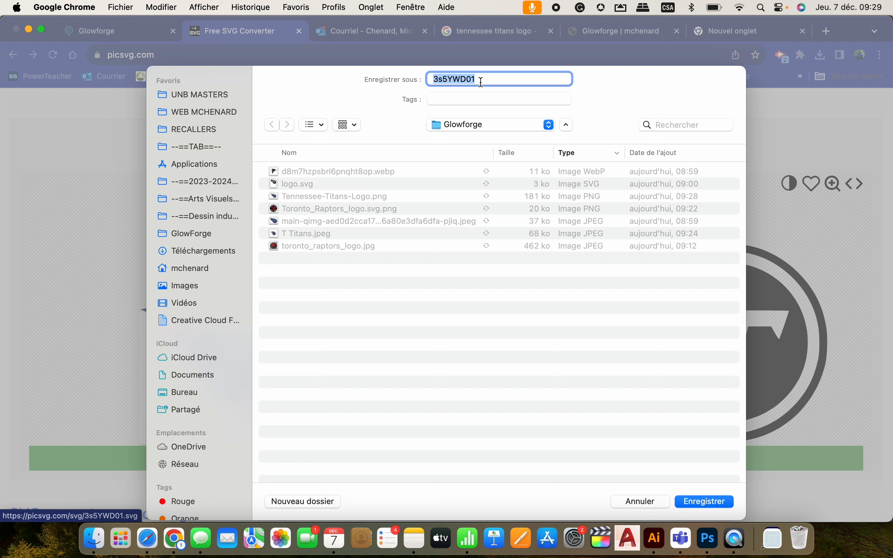
text(T Titans logo)
key(Return)
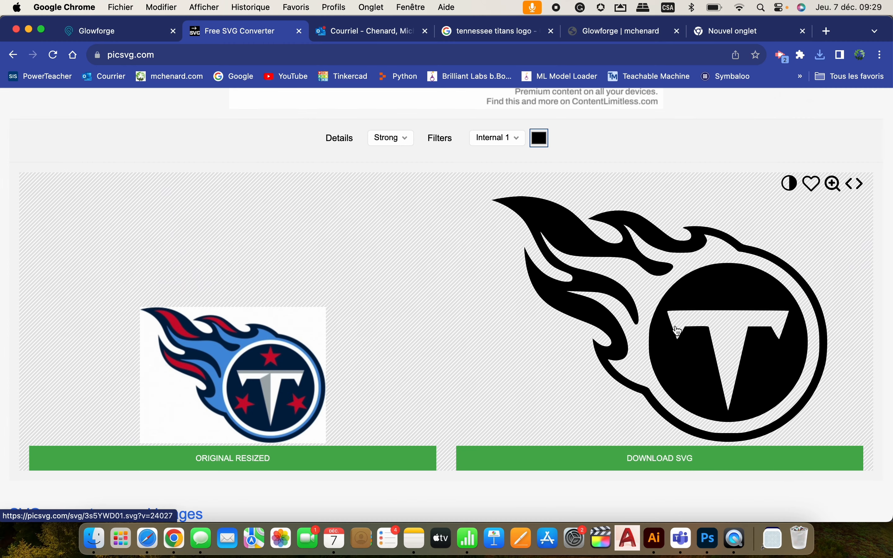
Open app.glowforge.com in a new browser tab and create a blank design
click(828, 31)
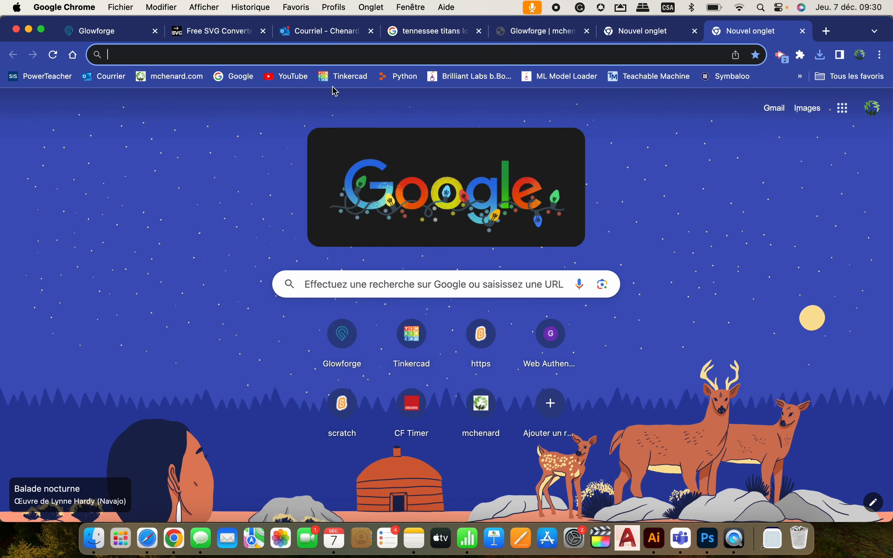
text(app.)
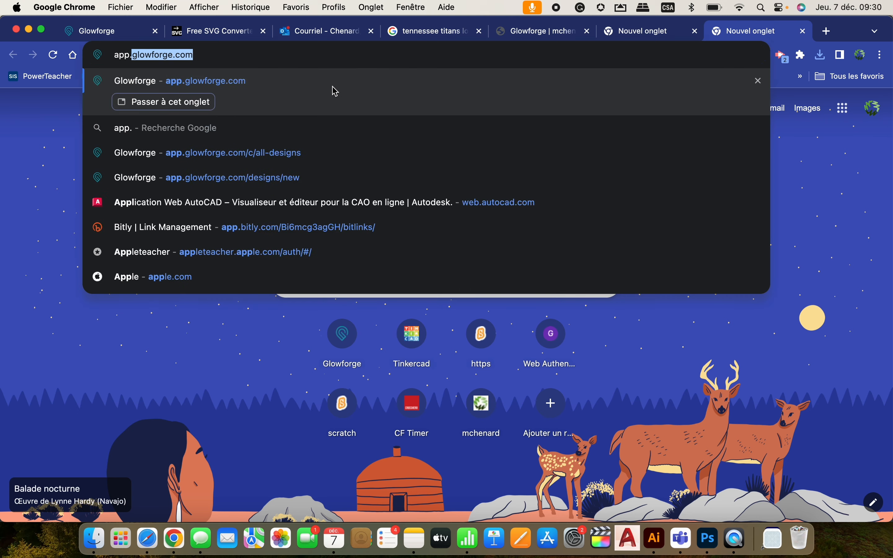
key(Return)
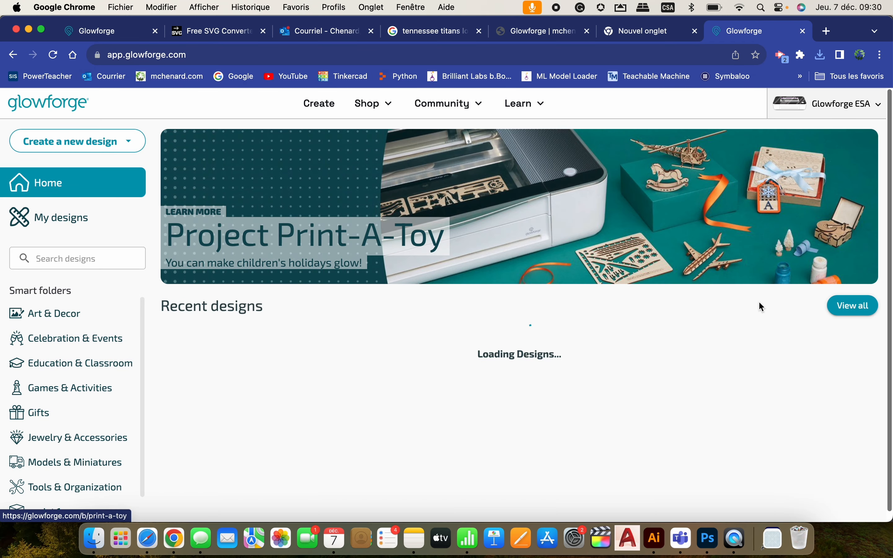
click(880, 113)
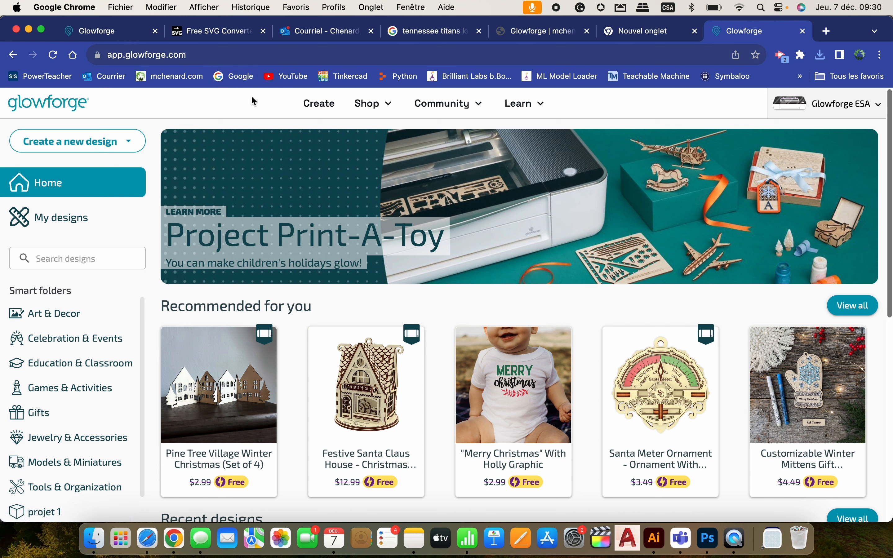
click(110, 143)
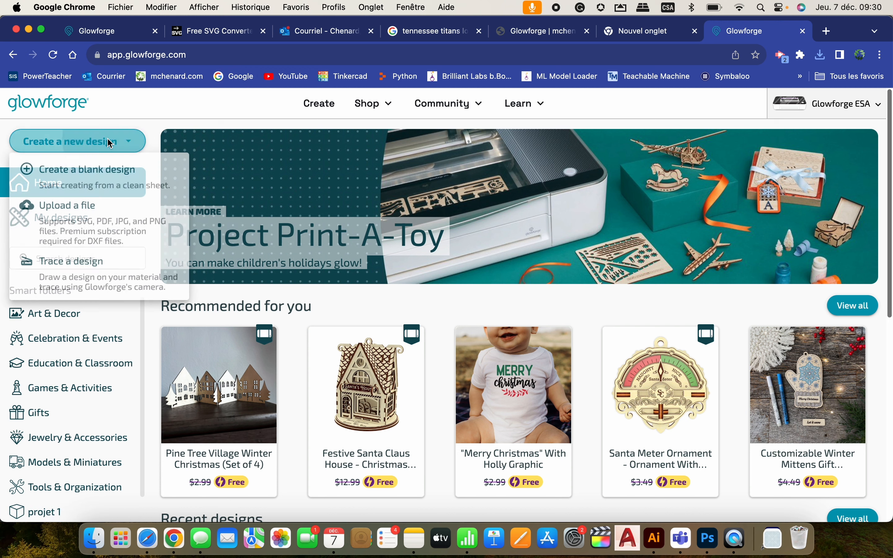
click(100, 176)
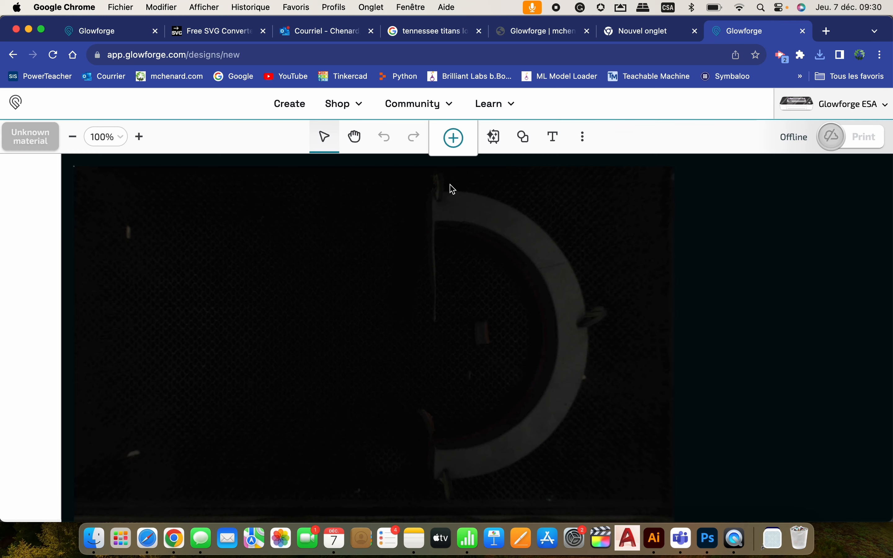
Upload T Titans logo.svg from the Glowforge folder as artwork into the blank design
click(456, 146)
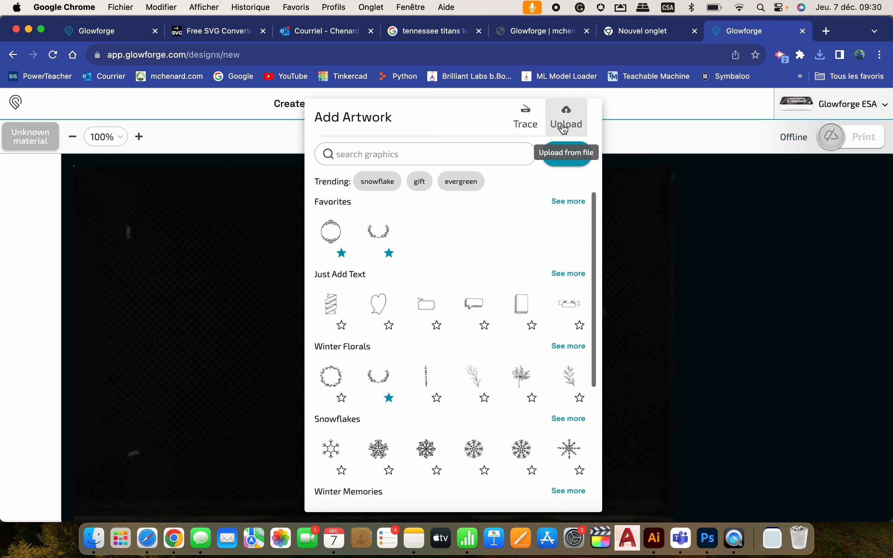
click(565, 128)
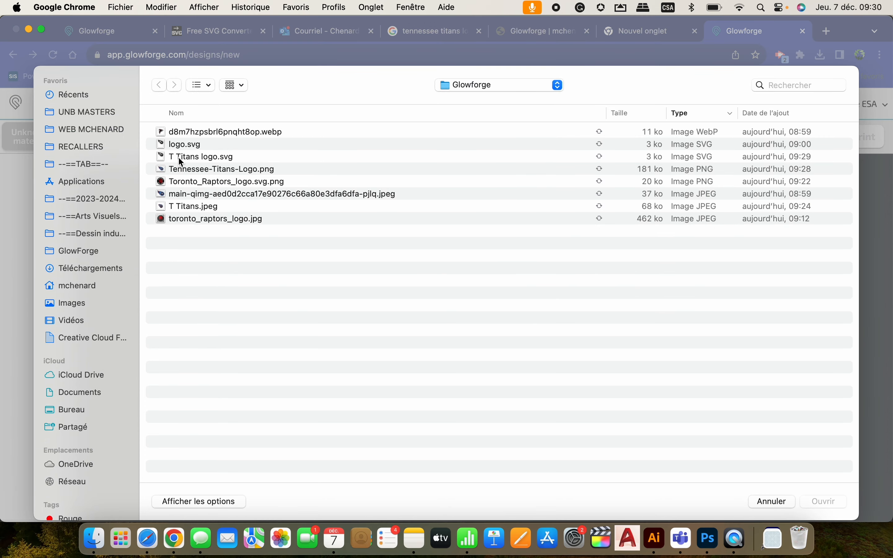
click(236, 157)
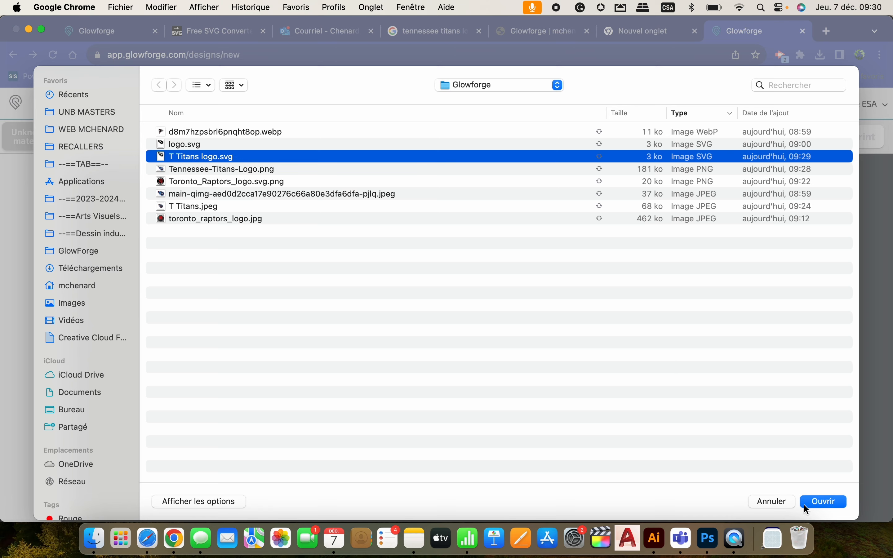
click(823, 502)
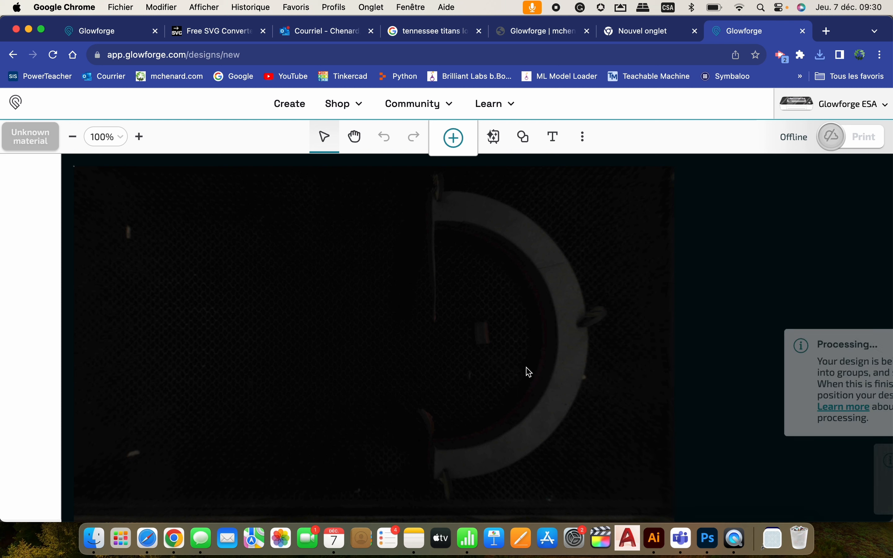
drag(202, 240, 371, 328)
click(461, 312)
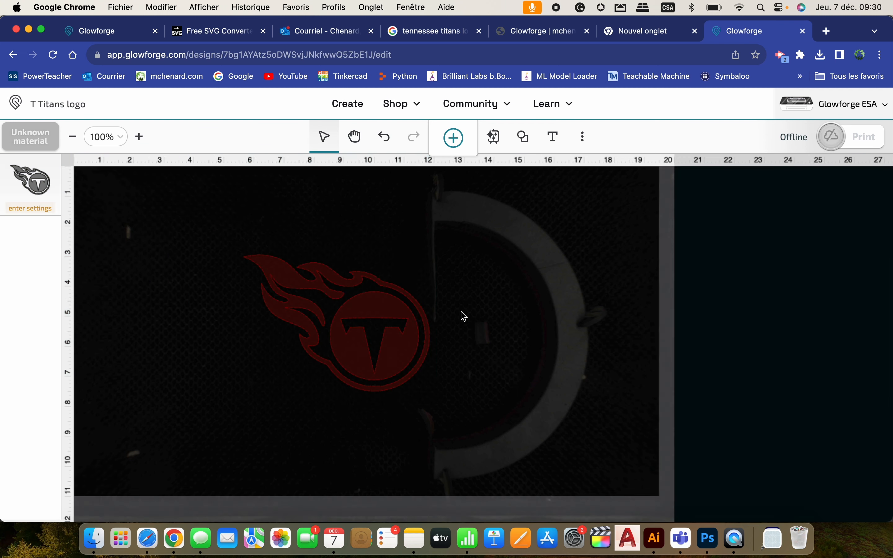
Preview the Titans logo artwork with the Cut, Score and Engrave operations, then close its operation settings
click(351, 307)
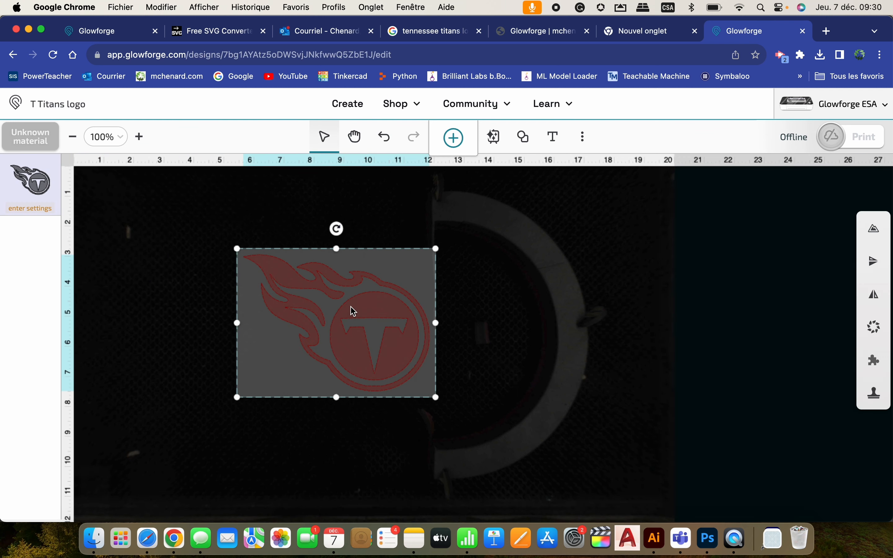
click(34, 185)
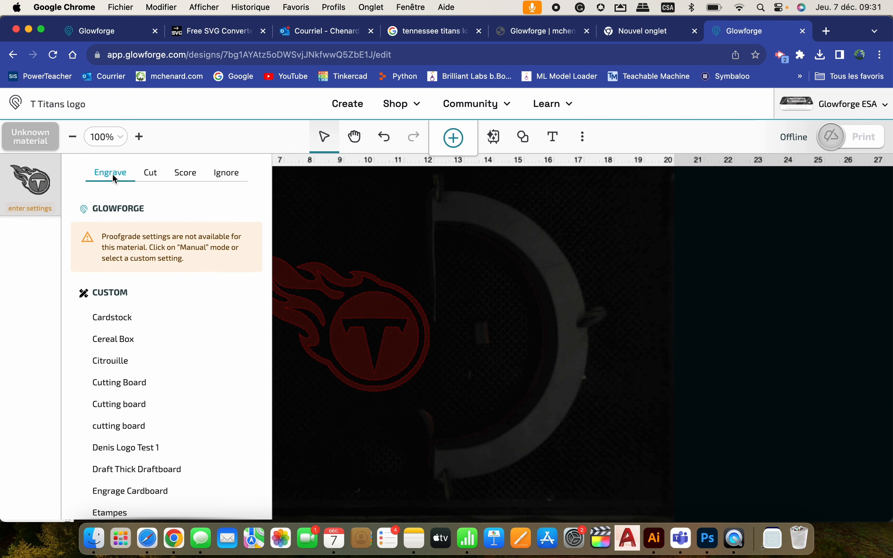
click(152, 175)
click(184, 177)
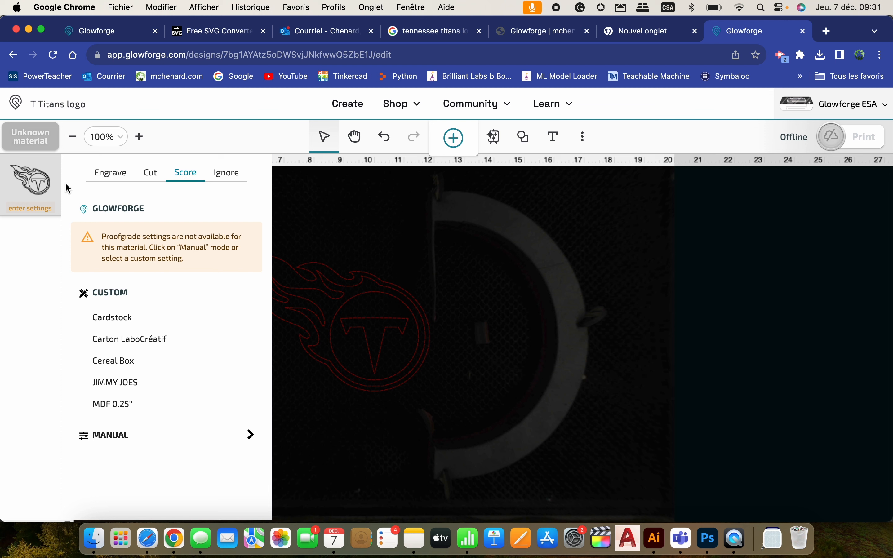
click(143, 177)
click(114, 173)
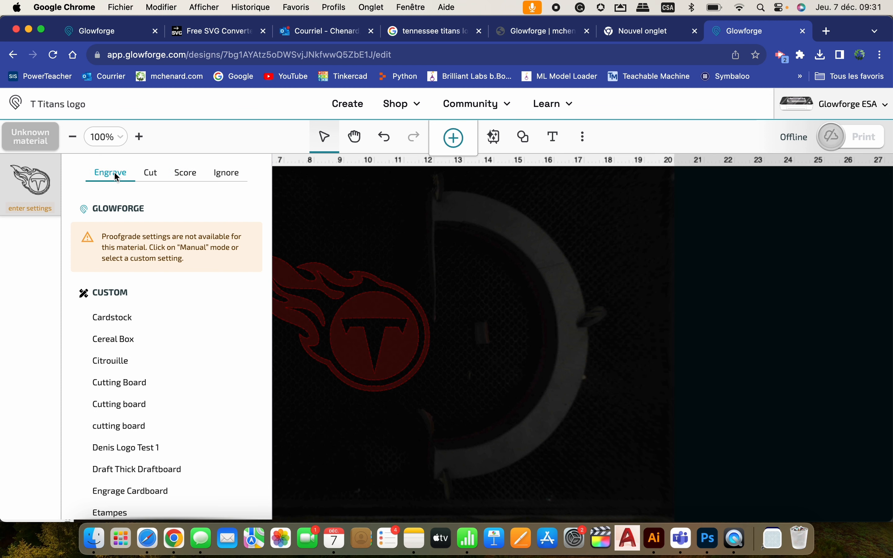
click(257, 287)
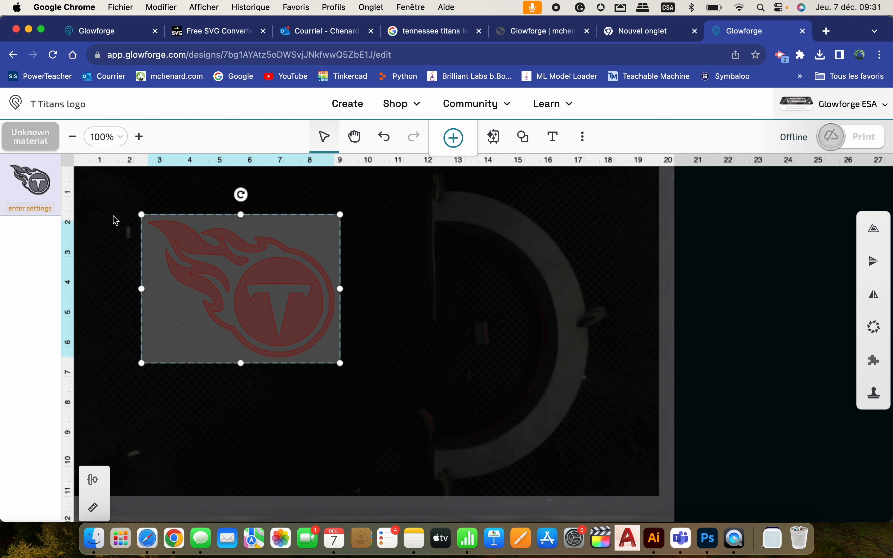
Set the Titans logo artwork's operation to Cut
click(43, 167)
click(150, 172)
click(276, 283)
Move the logo to span about 4.6 to 10.9 on the horizontal ruler and open its group for editing
drag(242, 277, 231, 292)
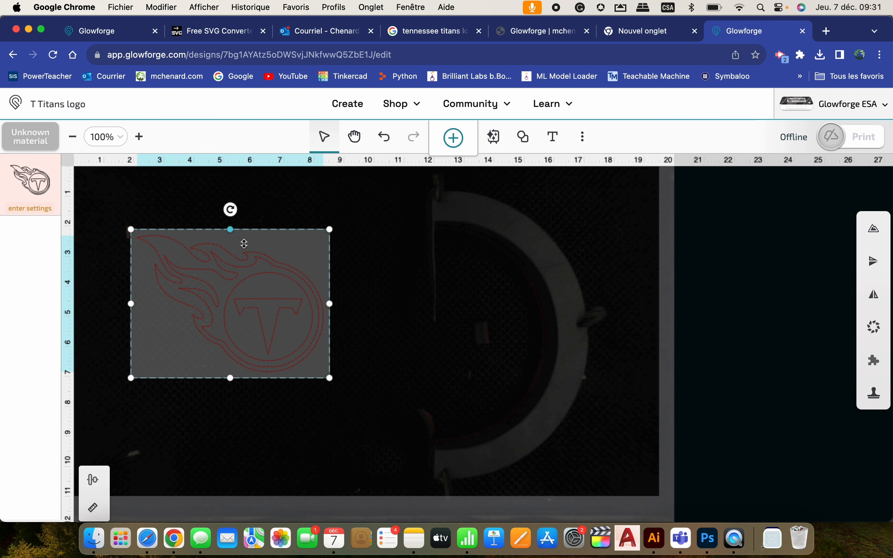
drag(235, 291, 307, 295)
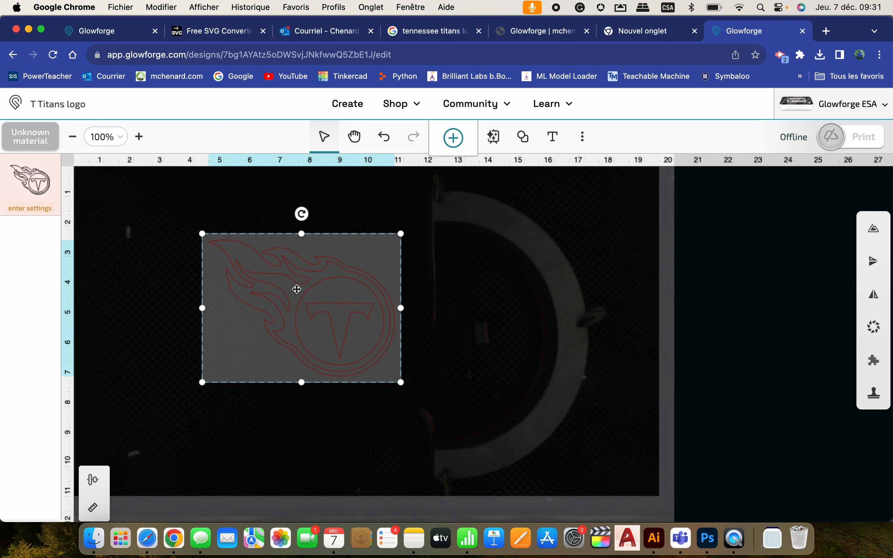
double_click(331, 283)
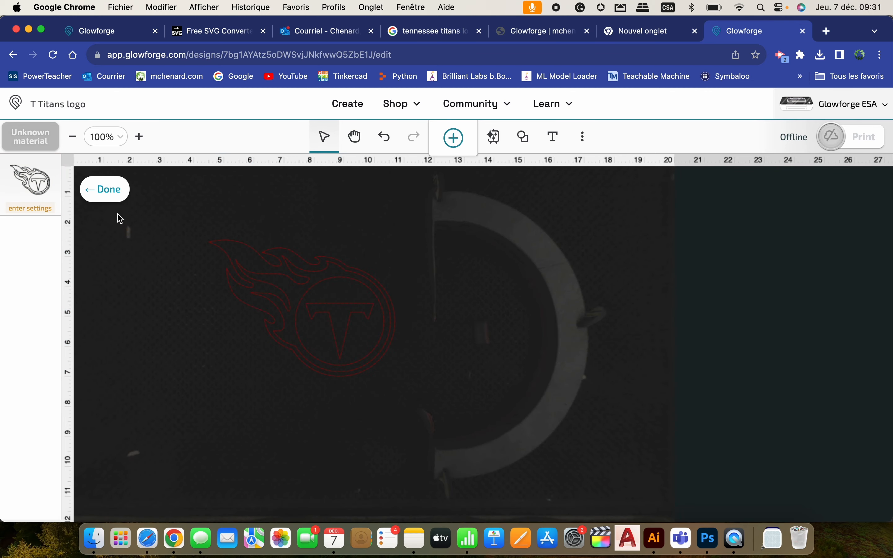
Move the T-and-circle emblem out of the flame outline and put it back in its original place
click(331, 305)
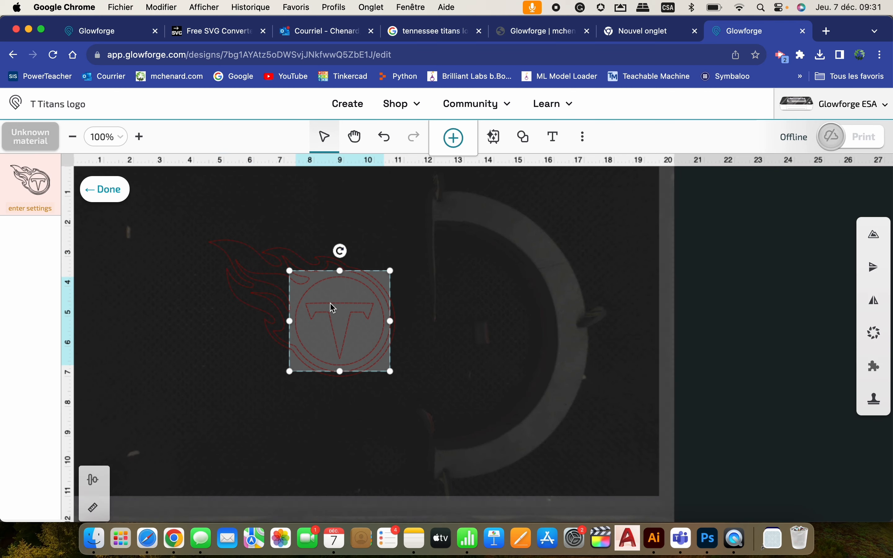
drag(335, 305, 495, 295)
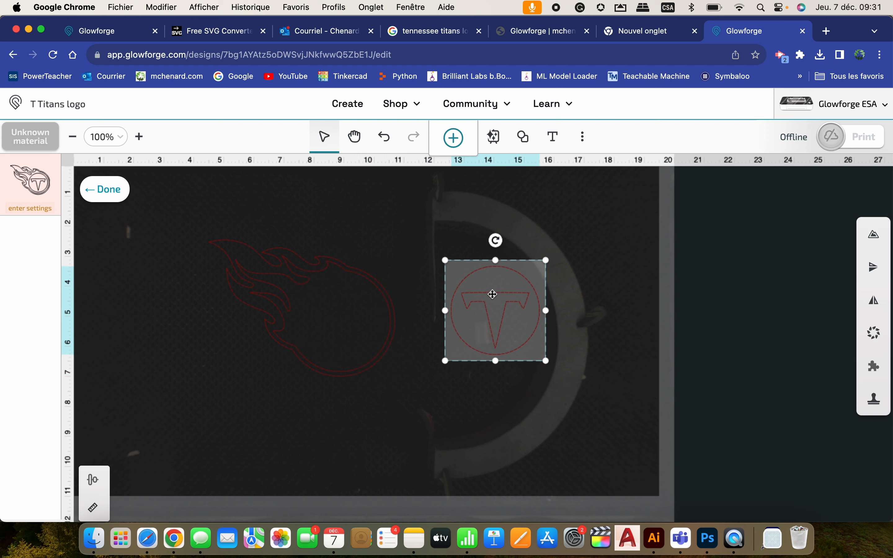
click(301, 278)
mouse_move(302, 277)
mouse_down()
mouse_move(291, 301)
mouse_move(290, 268)
mouse_up()
drag(486, 322, 363, 312)
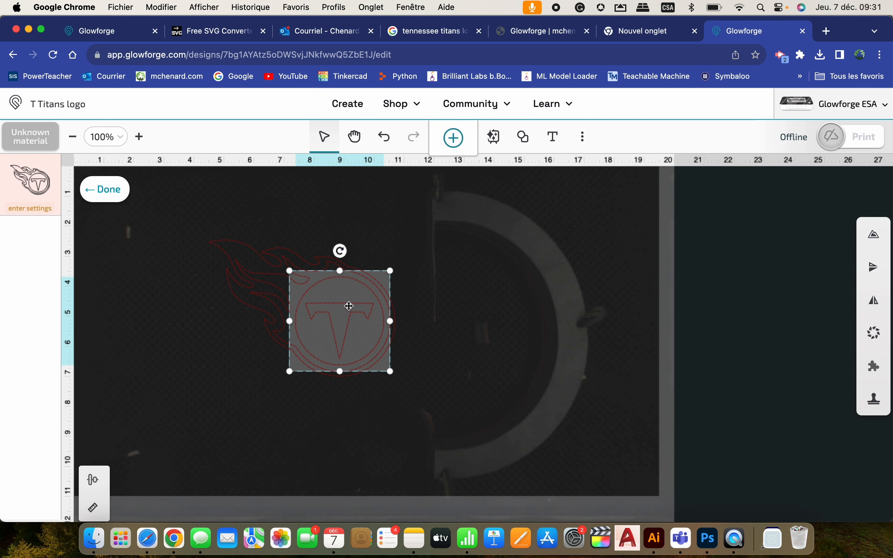
Copy the T-and-circle emblem from the group, paste it as a new step and place it beside the logo at about 13.2 to 16.5 horizontally
right_click(346, 304)
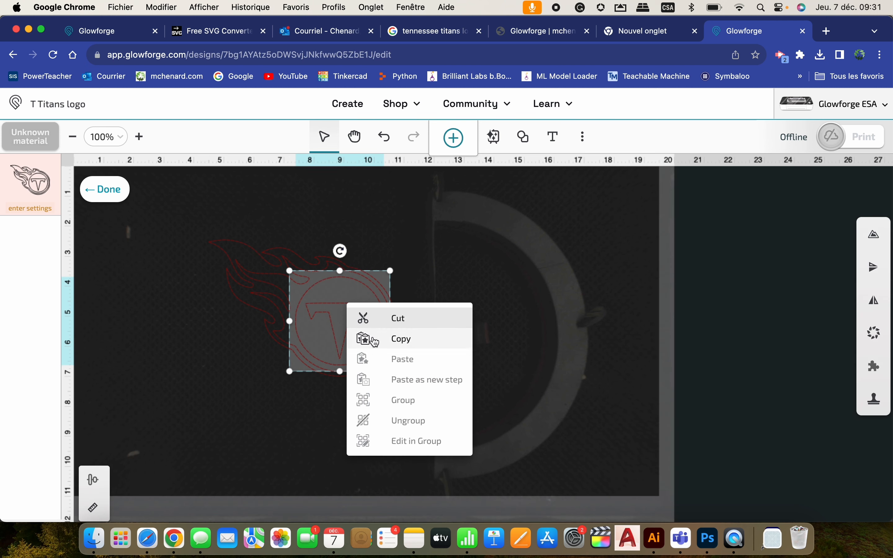
click(363, 339)
click(449, 308)
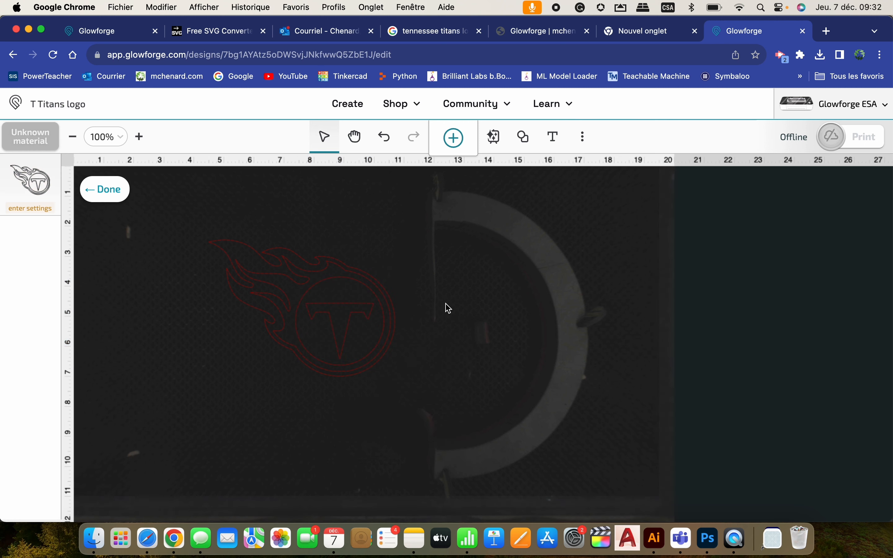
click(107, 190)
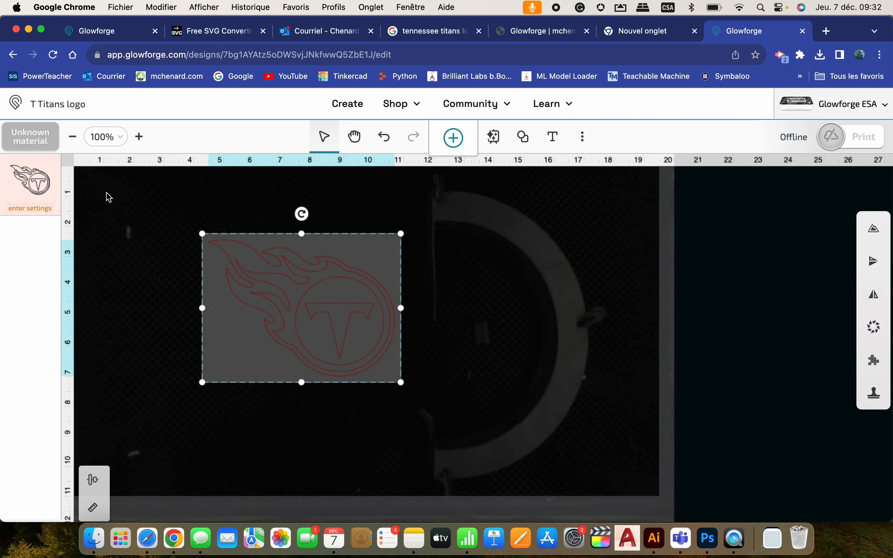
right_click(468, 267)
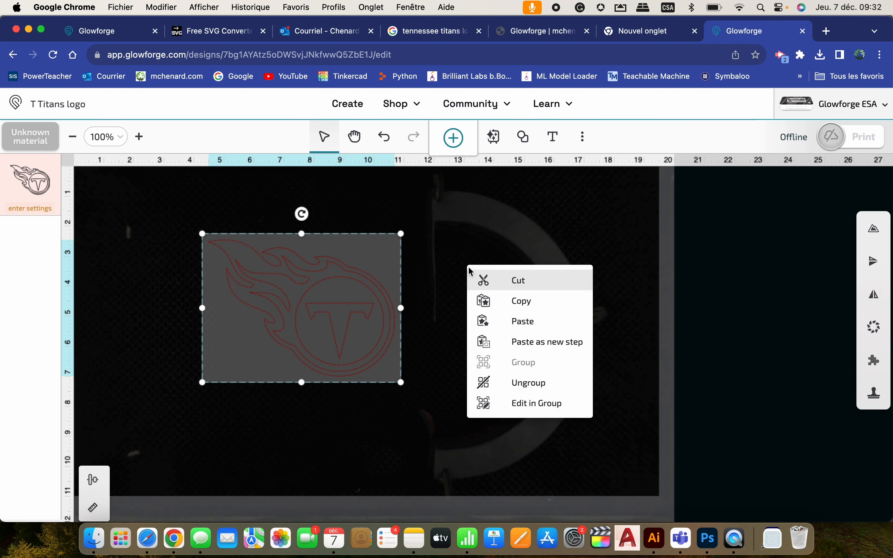
click(559, 342)
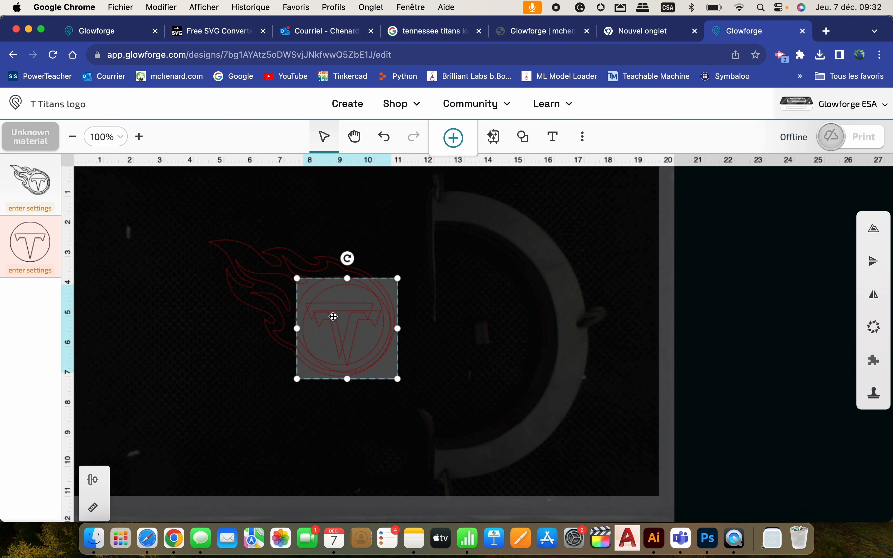
drag(347, 313, 513, 287)
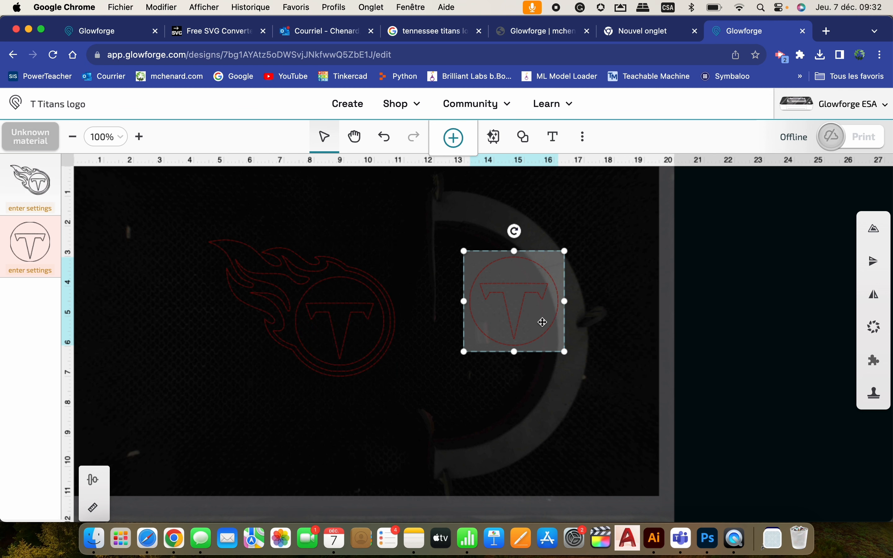
Look at the original T Titans.jpeg picture in Photoshop and return to the Glowforge design in Chrome
click(325, 299)
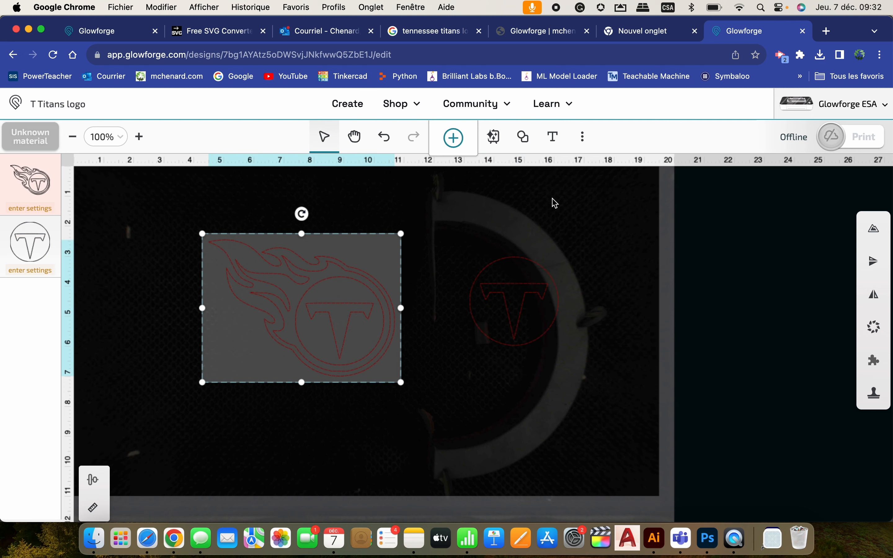
click(709, 539)
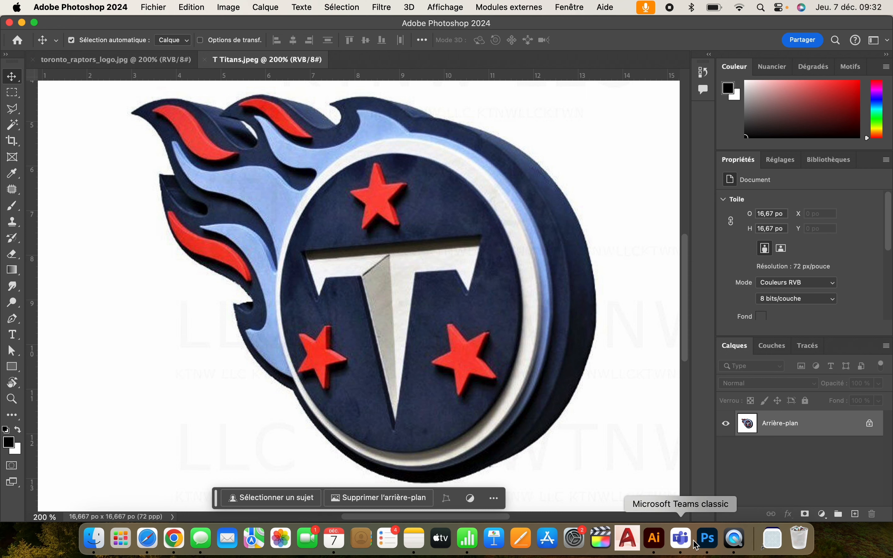
click(178, 537)
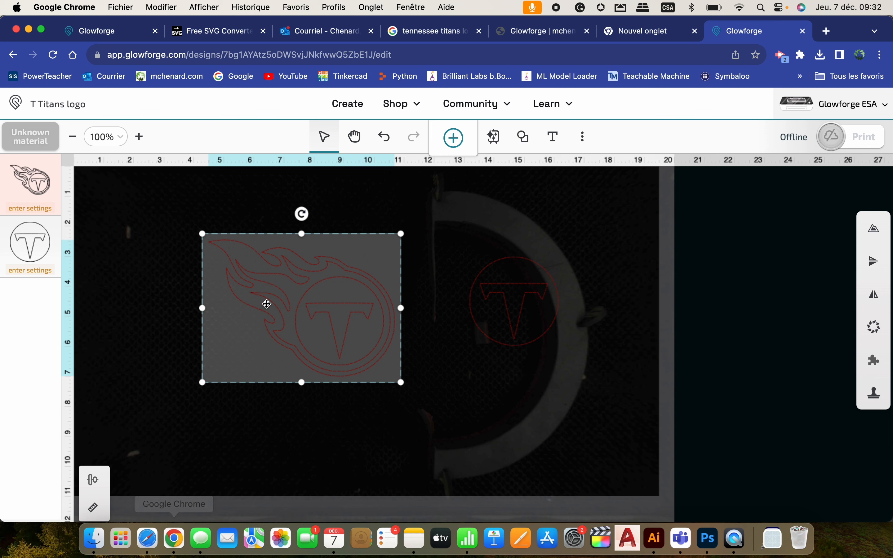
Shift the Titans logo to span about 3.5 to 10.2 on the horizontal ruler and create a new 0.25 in outline around it
drag(264, 303, 237, 303)
click(413, 279)
click(333, 281)
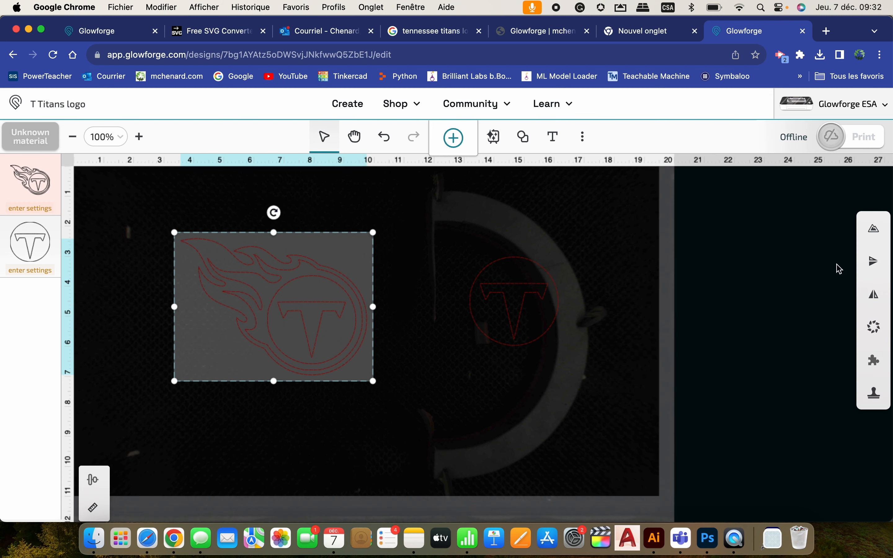
click(876, 236)
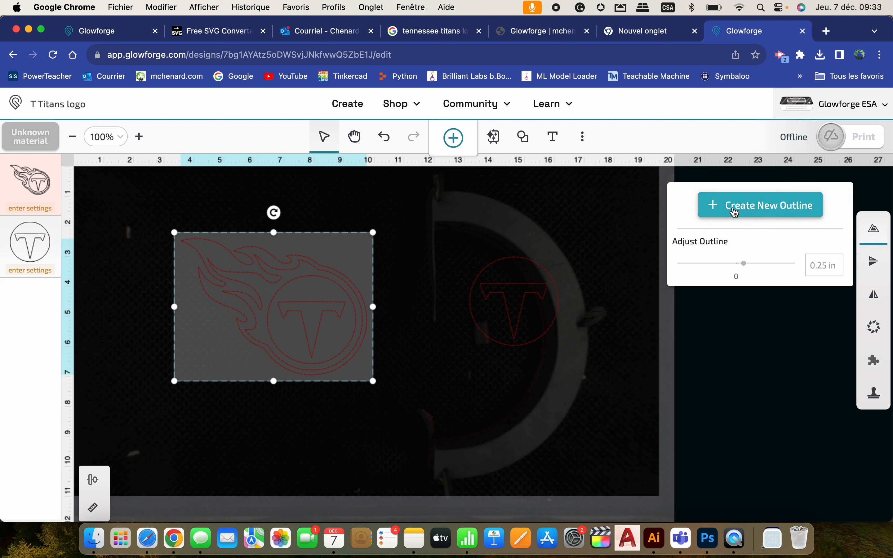
click(761, 207)
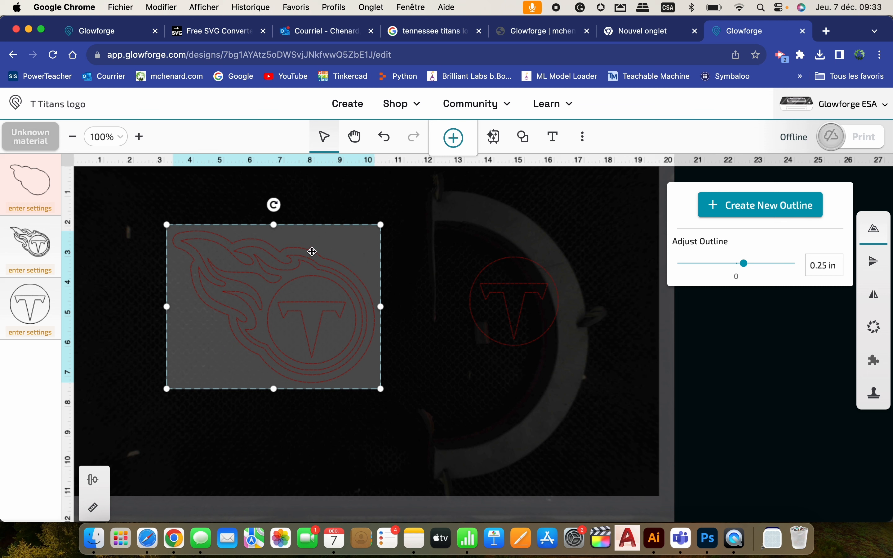
drag(311, 251, 280, 332)
key(super+z)
Set the new outer outline to Cut with the custom Carton Labo Créatif setting
click(43, 189)
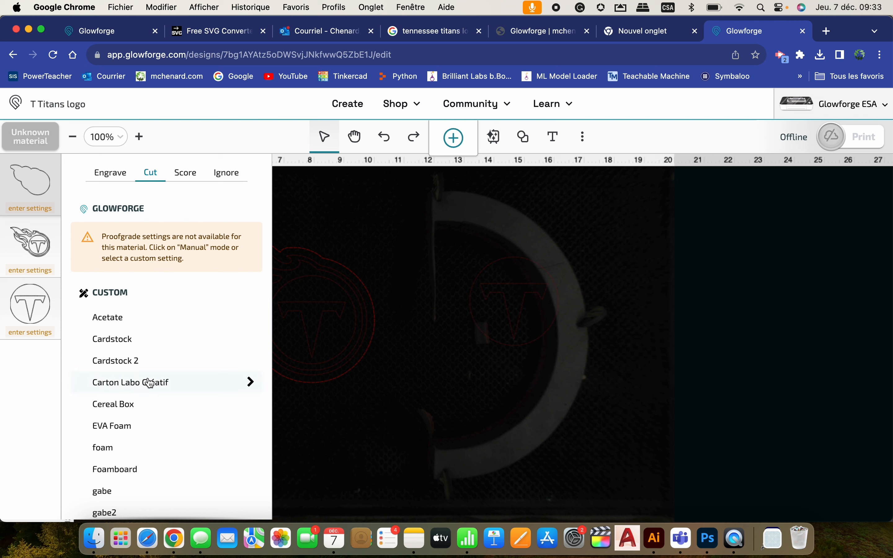
click(130, 384)
click(367, 259)
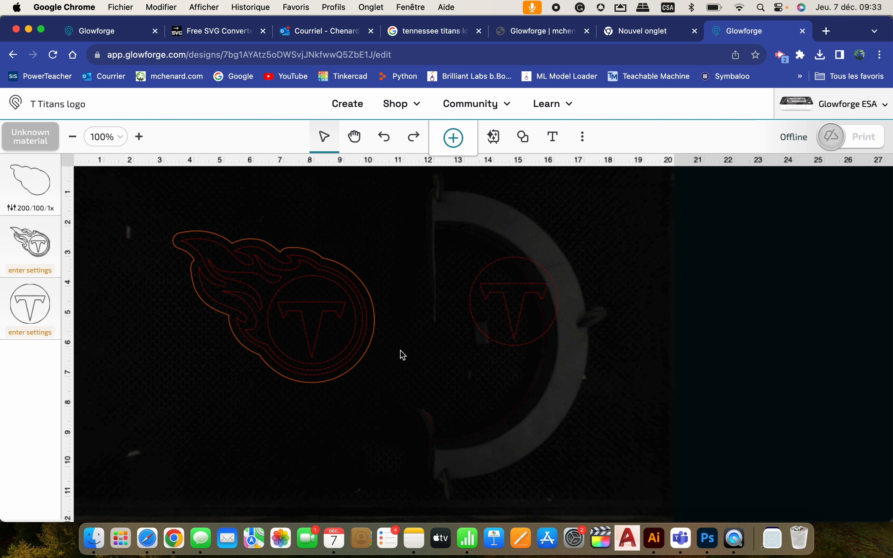
Set the flame logo artwork to Score with the custom Carton LaboCréatif setting
click(45, 256)
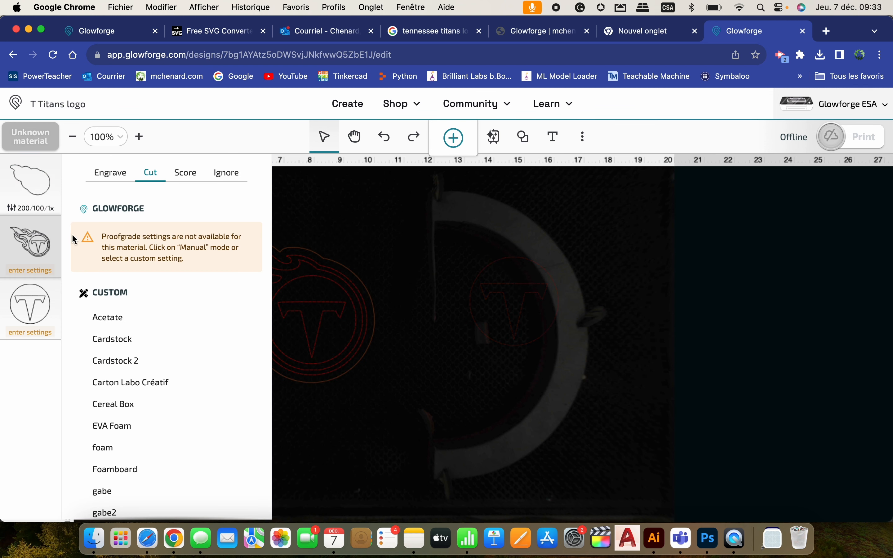
click(186, 174)
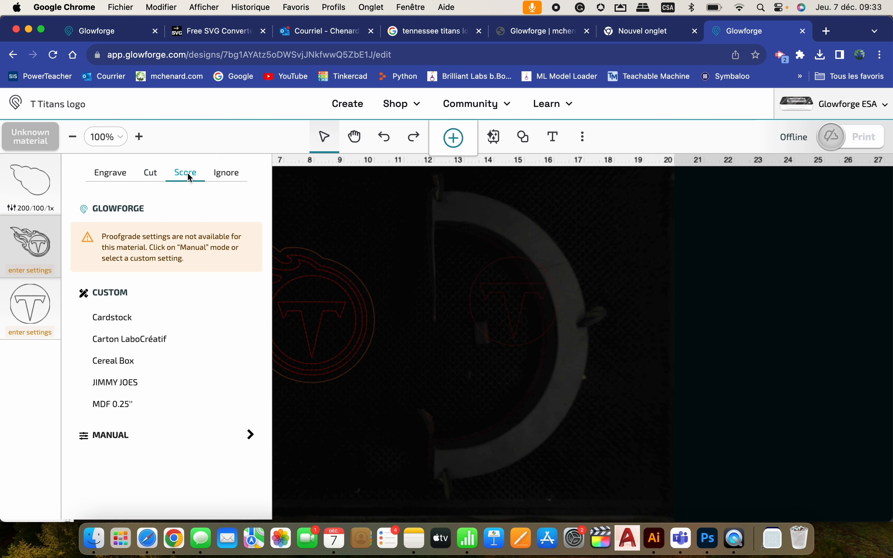
click(113, 347)
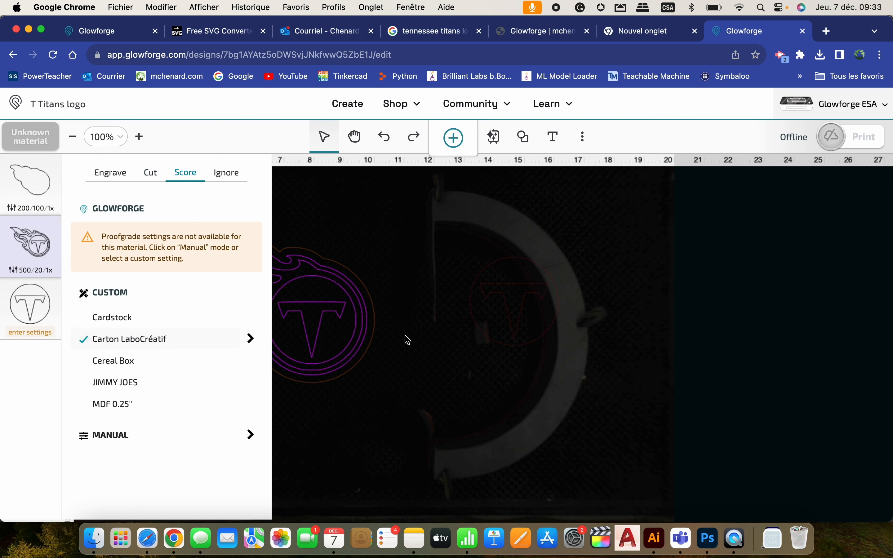
click(424, 345)
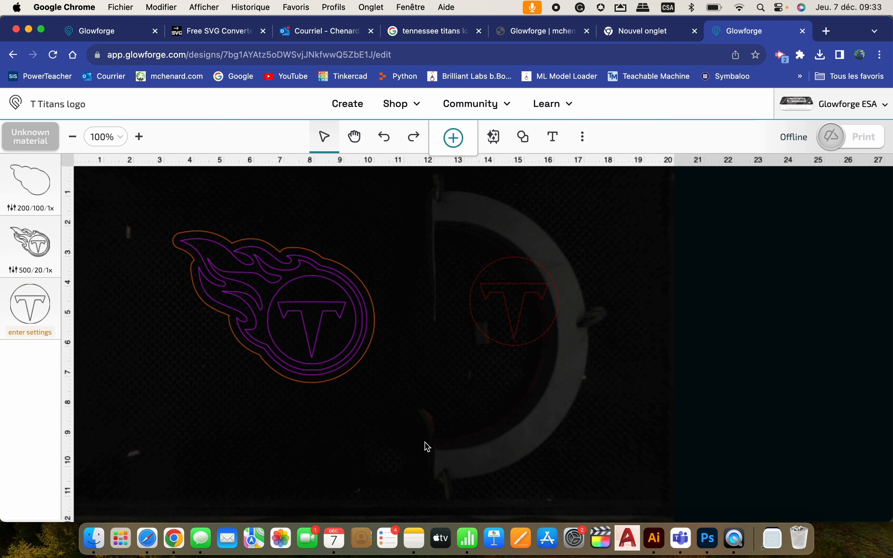
Set the separate T-and-circle emblem to Cut with Carton Labo Créatif and move it closer to the logo, at about 11.9 to 15.3 horizontally
click(27, 308)
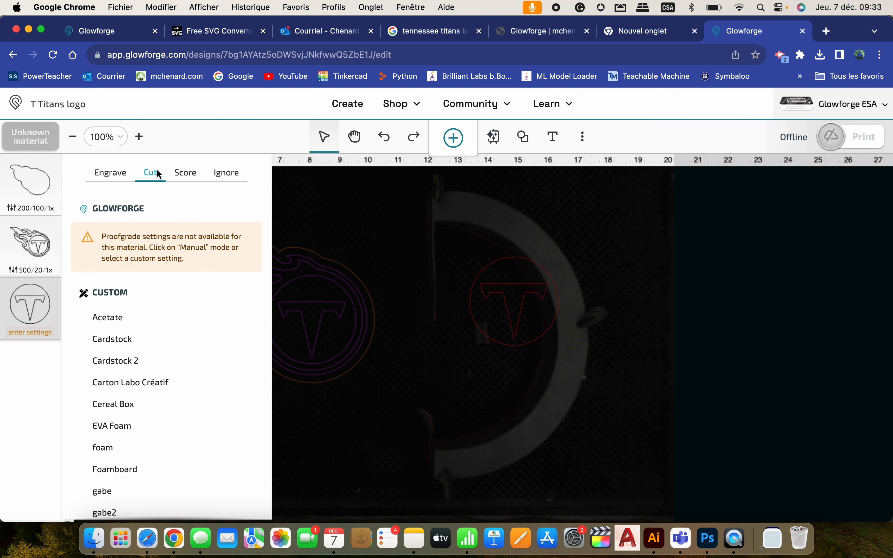
click(134, 385)
click(300, 422)
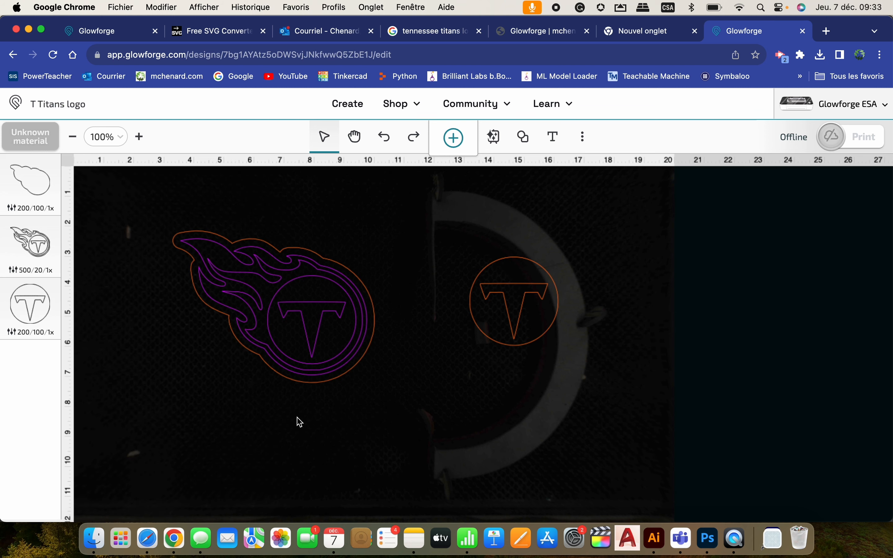
click(522, 323)
drag(514, 299, 469, 312)
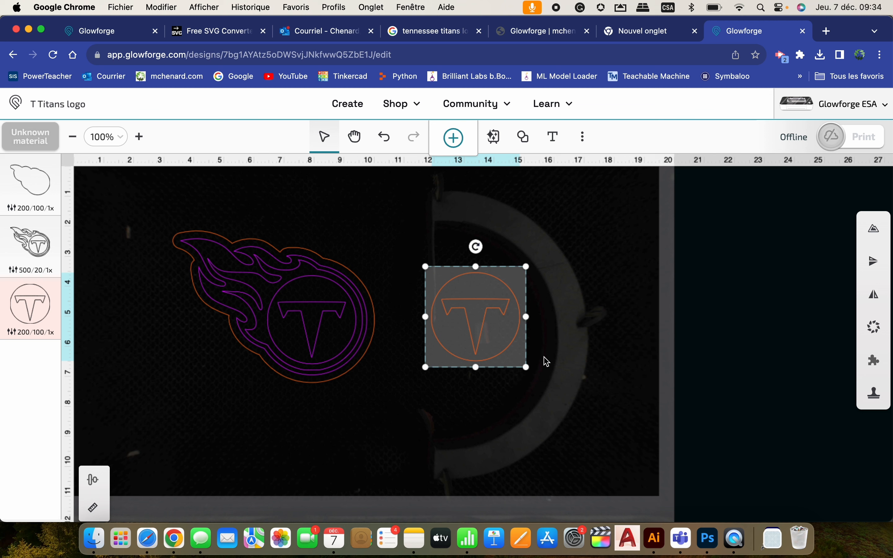
Open the scored logo's group for editing, copy its flame outline without the T emblem, and leave group editing
click(320, 290)
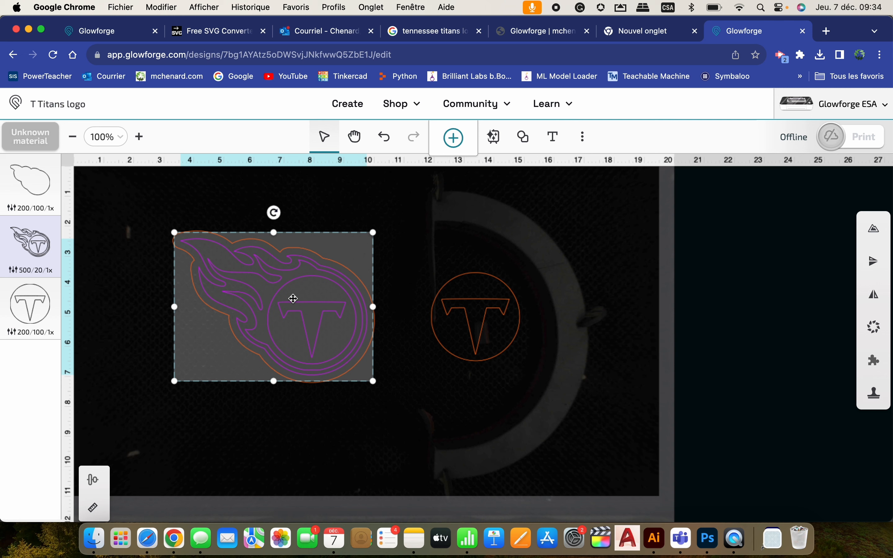
right_click(275, 280)
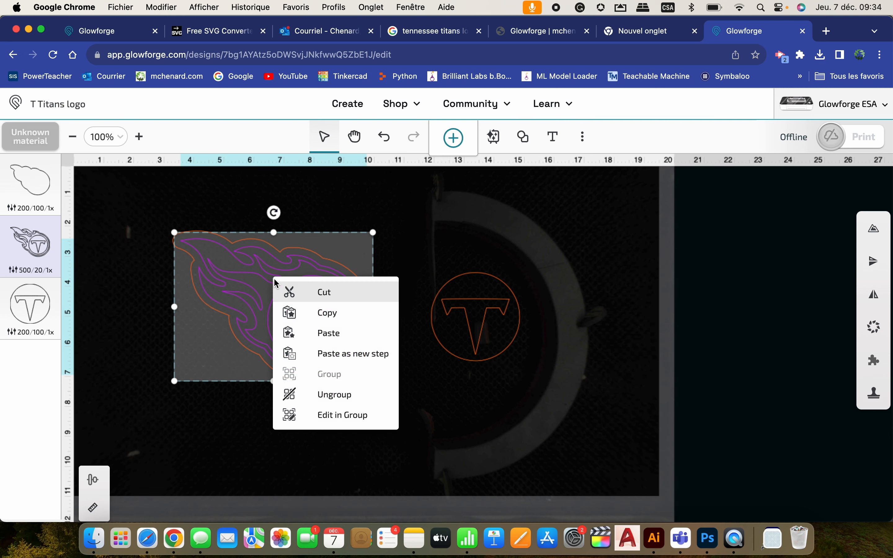
double_click(274, 278)
right_click(245, 281)
click(276, 316)
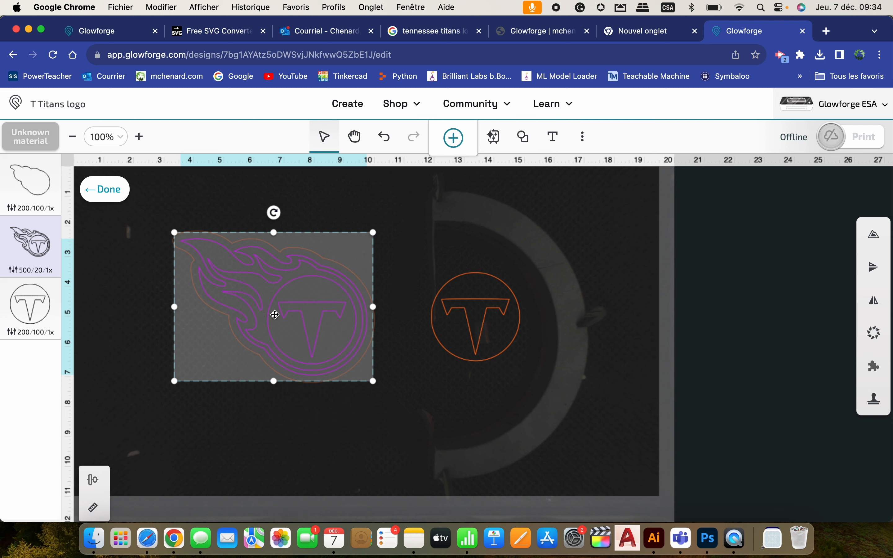
click(97, 189)
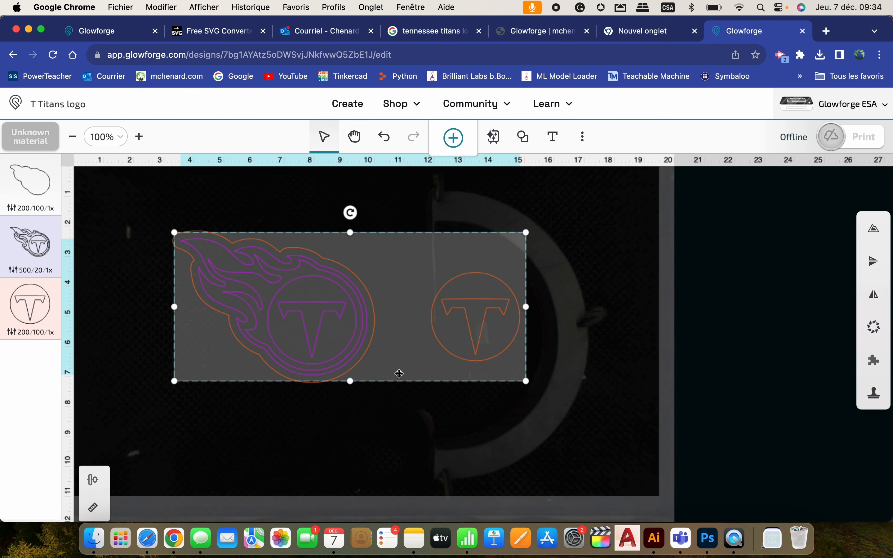
Paste the flame outline as a new step and place it at about 12 to 18.6 horizontally and 6 to 11 vertically
click(422, 424)
right_click(496, 405)
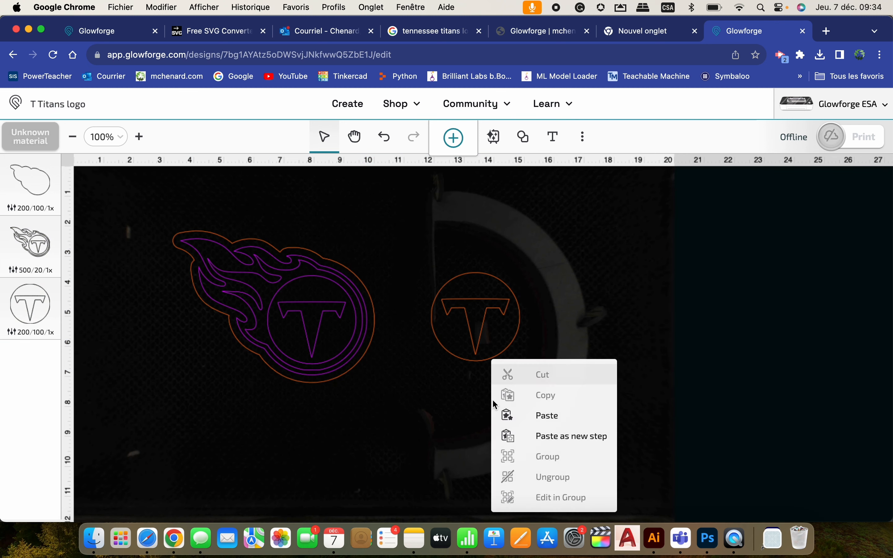
click(540, 442)
drag(301, 264, 555, 353)
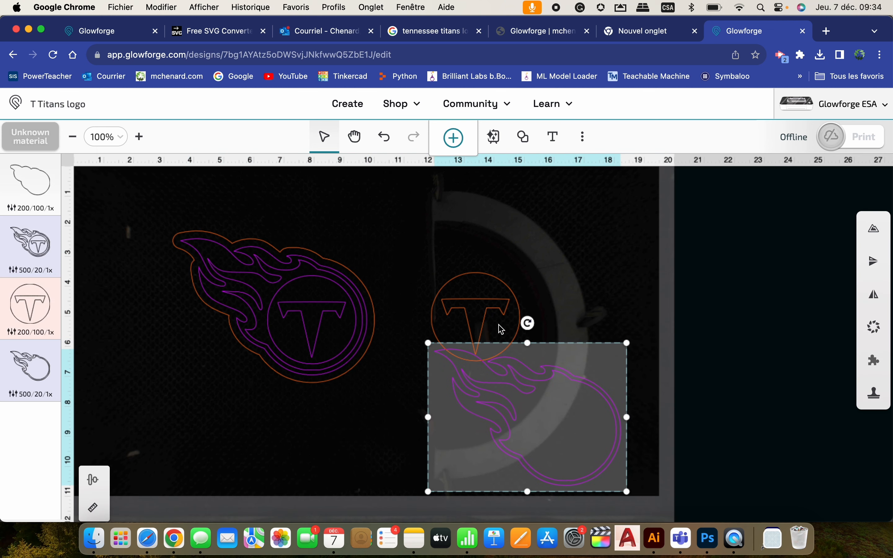
click(462, 322)
drag(462, 322, 456, 314)
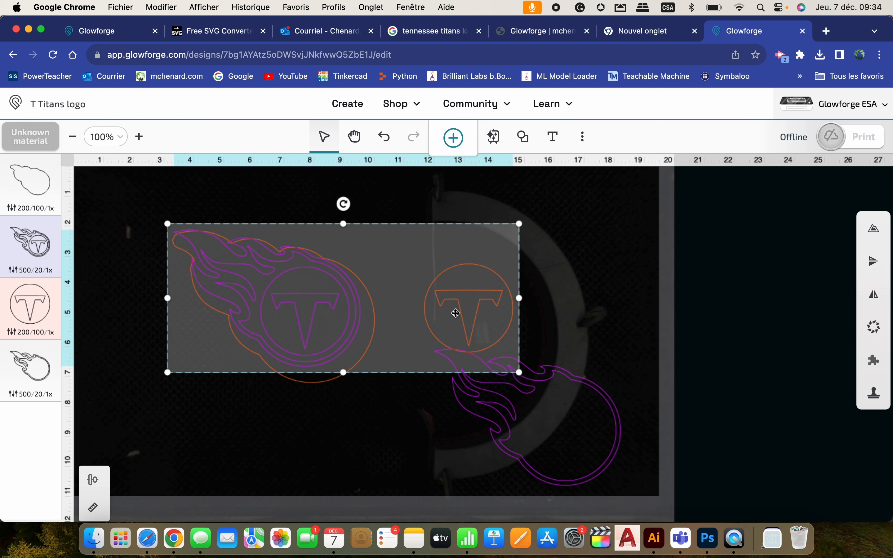
key(super+z)
click(494, 213)
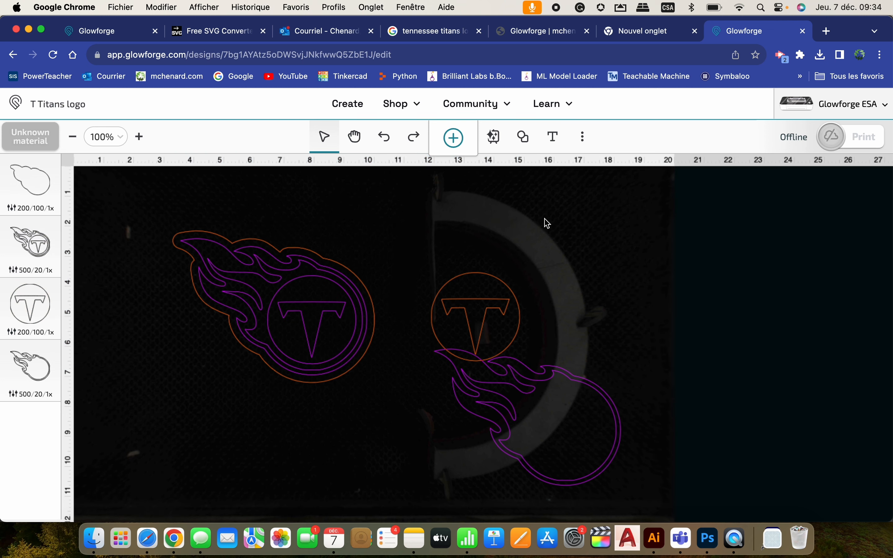
Move the outlined logo and separate T emblem together to span about 0.8 to 12.8 horizontally near the bed's upper edge, and select the flame copy
drag(545, 220, 134, 343)
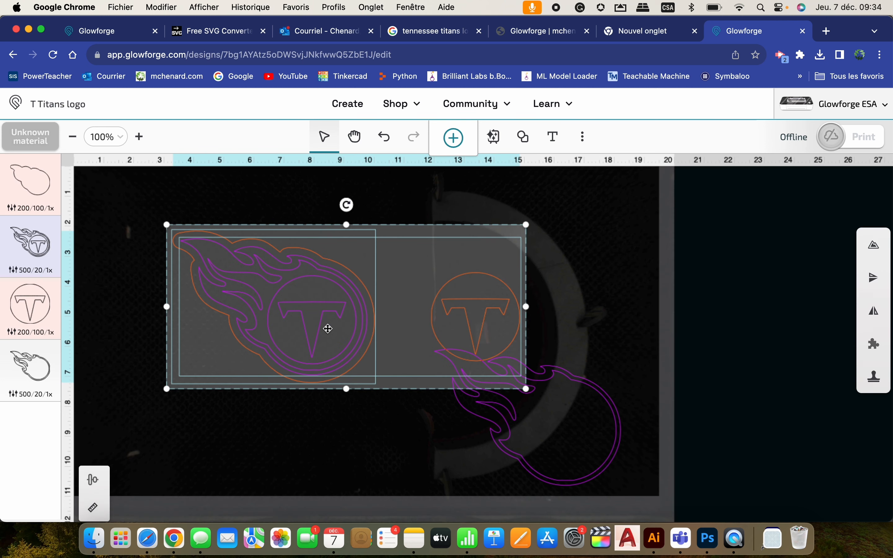
drag(319, 315, 251, 265)
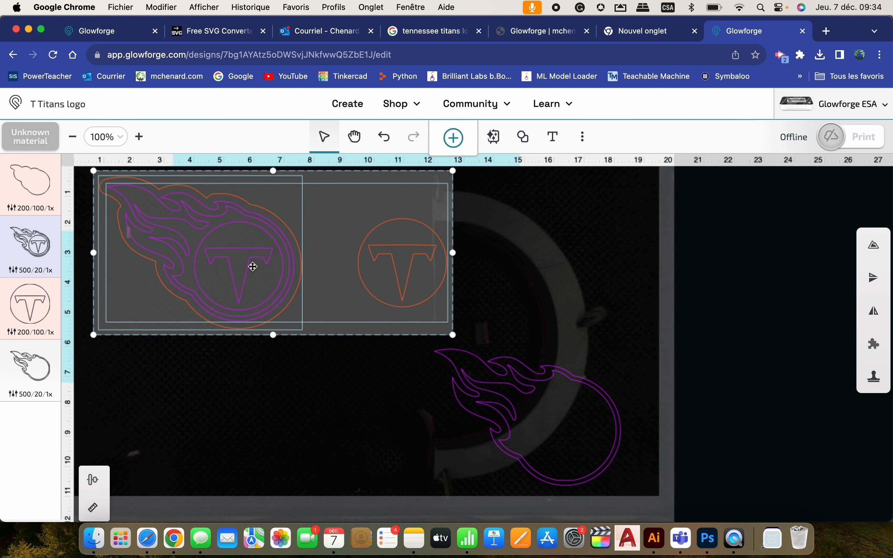
click(332, 382)
click(518, 425)
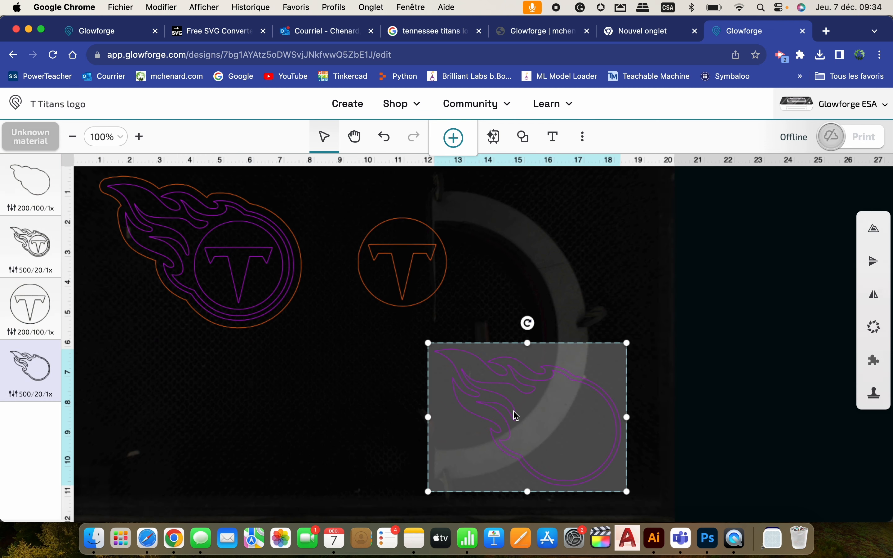
Move the flame copy below the T emblem, to about 6.6 to 13.2 horizontally and 5.4 to 10.4 vertically
drag(503, 389, 345, 371)
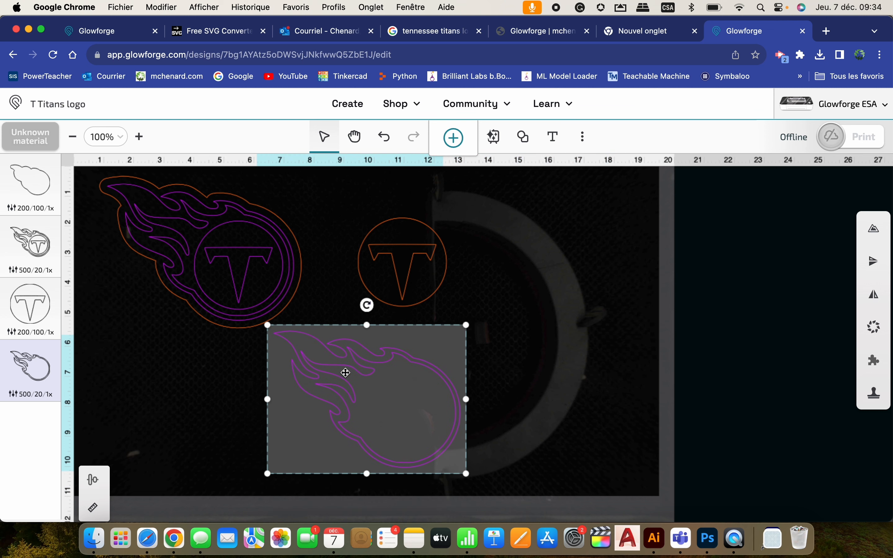
click(534, 391)
click(373, 371)
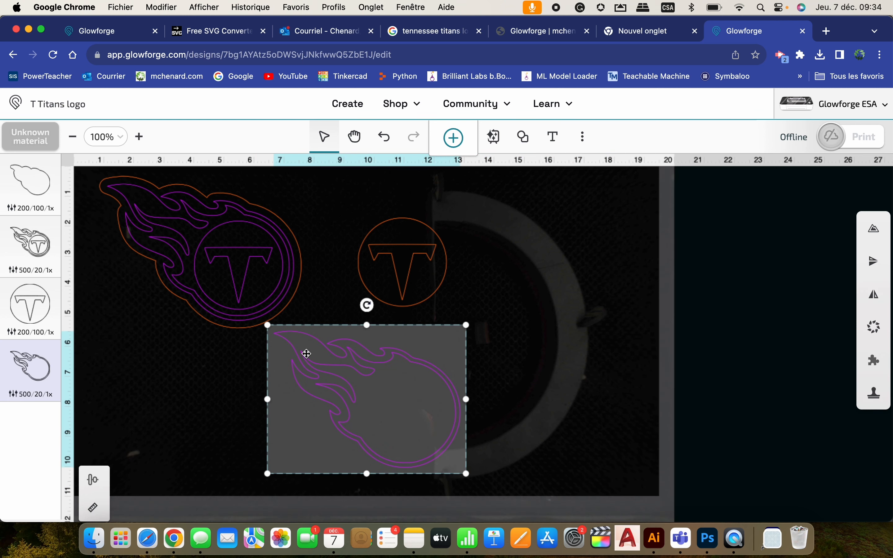
Set the flame copy to Cut with the Carton Labo Créatif setting and close its settings
click(41, 382)
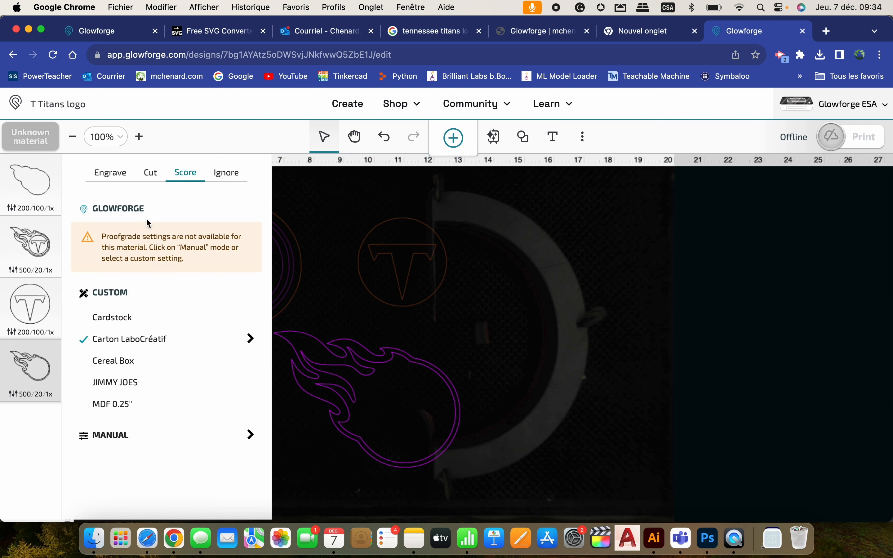
click(153, 180)
click(147, 382)
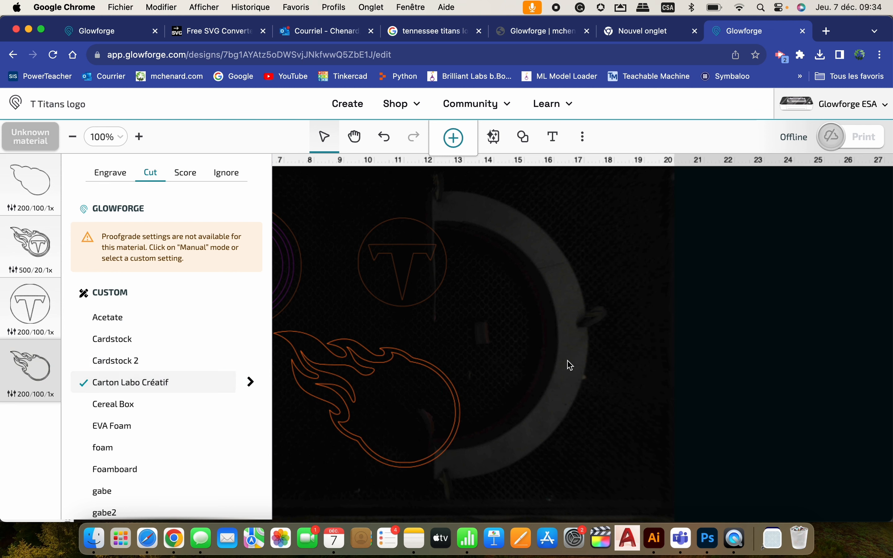
click(570, 364)
click(349, 403)
click(400, 315)
click(401, 251)
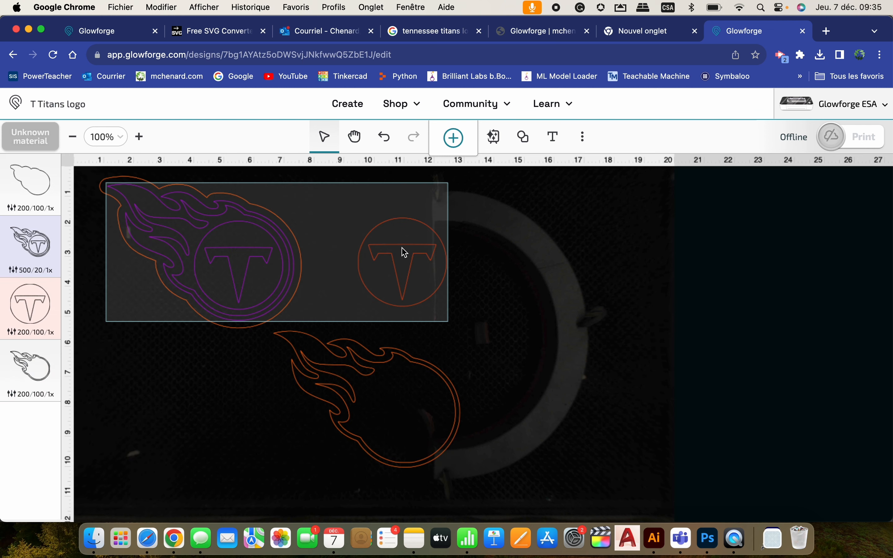
click(454, 350)
click(391, 373)
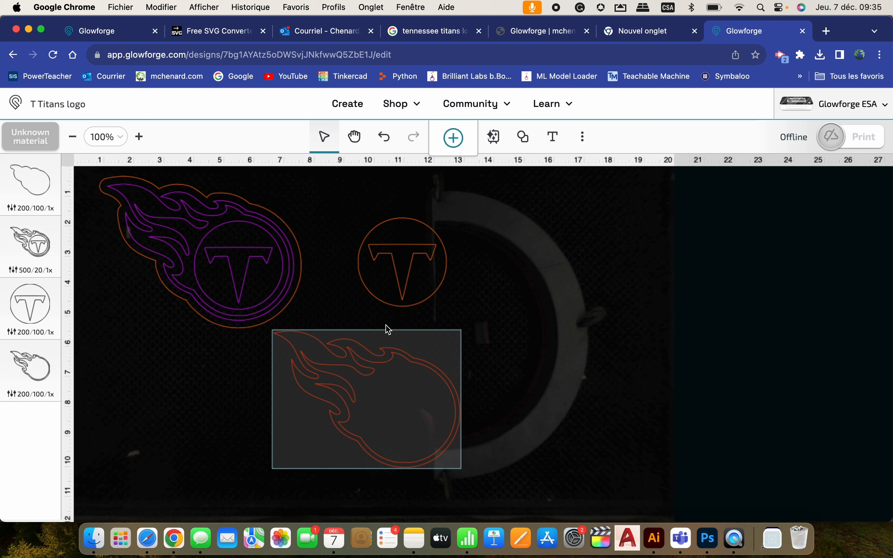
click(404, 255)
click(399, 380)
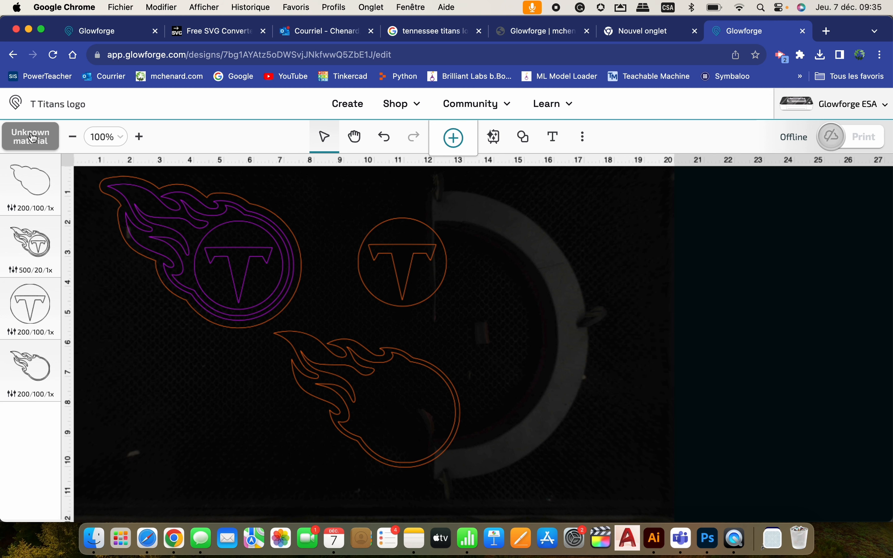
Use an uncertified material for the design and submit a material thickness of 0.25 in
click(32, 138)
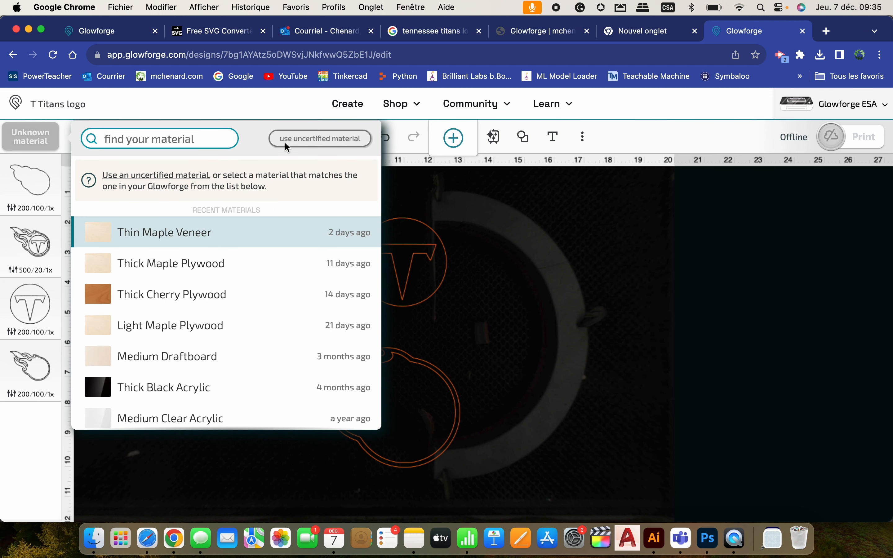
click(353, 140)
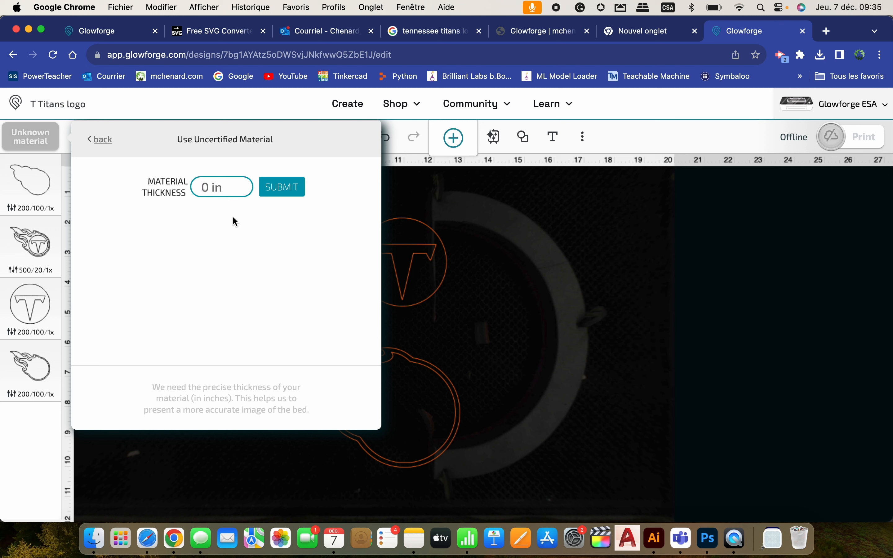
text(0.25)
click(282, 187)
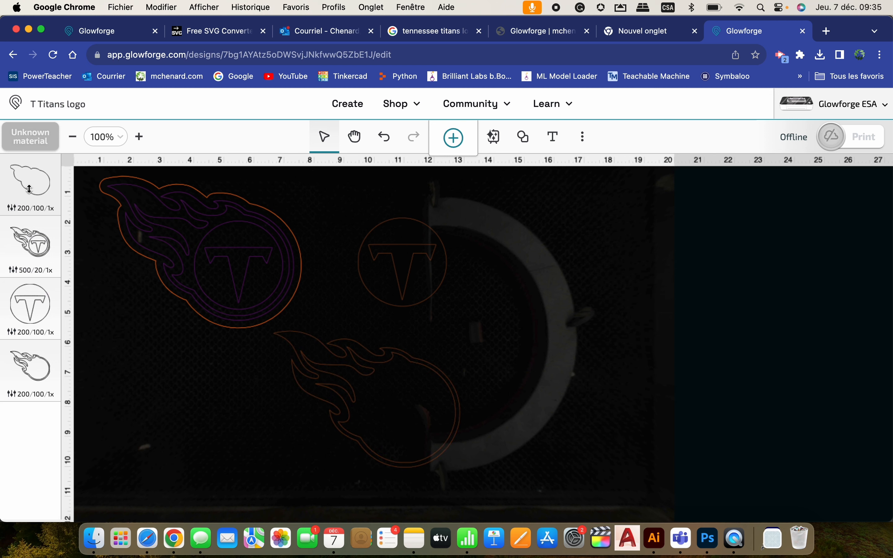
Check the operation and material setting of the outer outline, scored logo, T emblem and flame copy
click(12, 208)
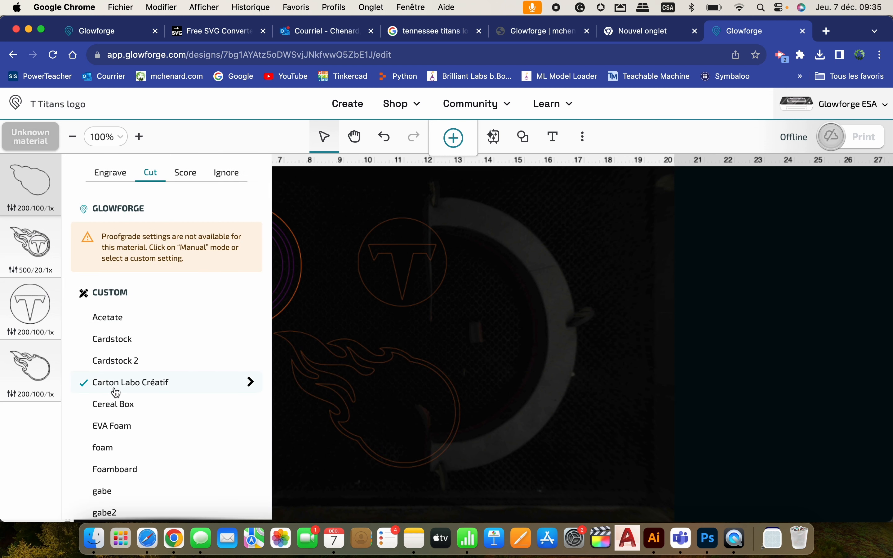
click(45, 237)
click(30, 310)
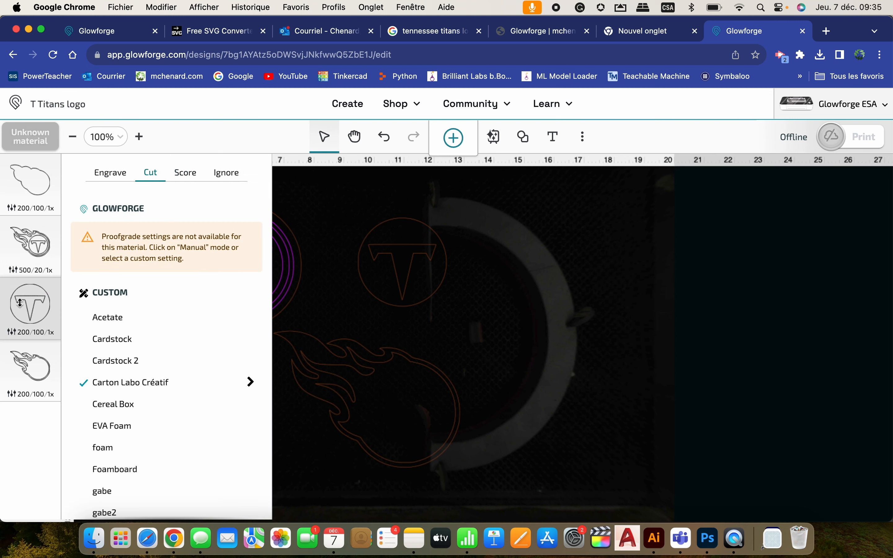
click(34, 368)
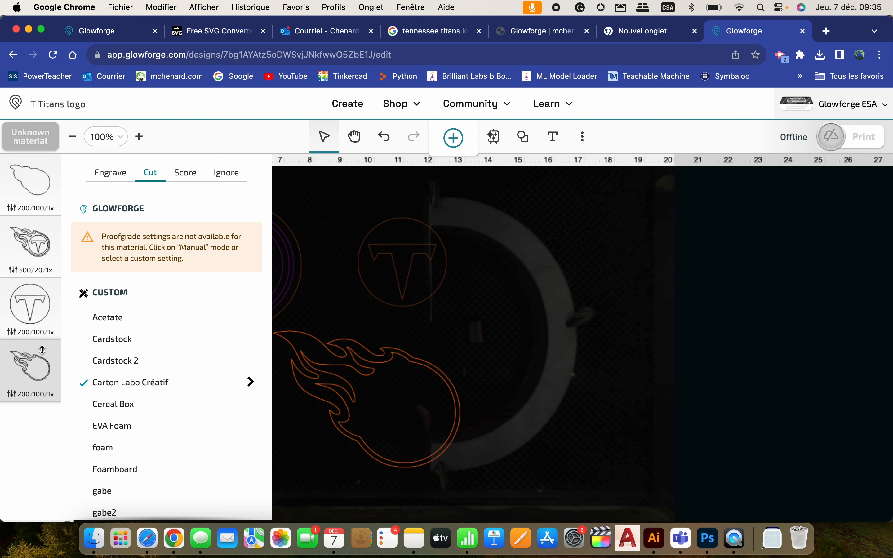
click(491, 272)
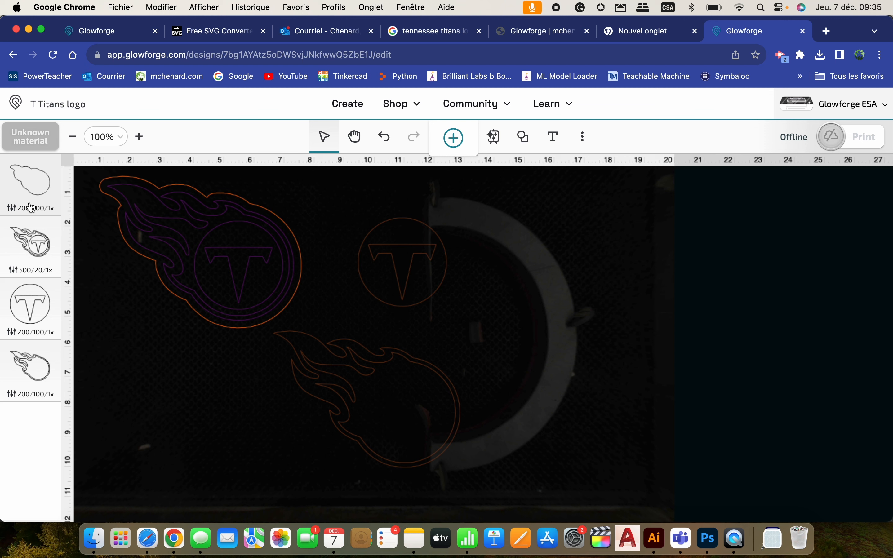
Reorder the operations so the scored logo runs first, before the outer outline cut
click(205, 300)
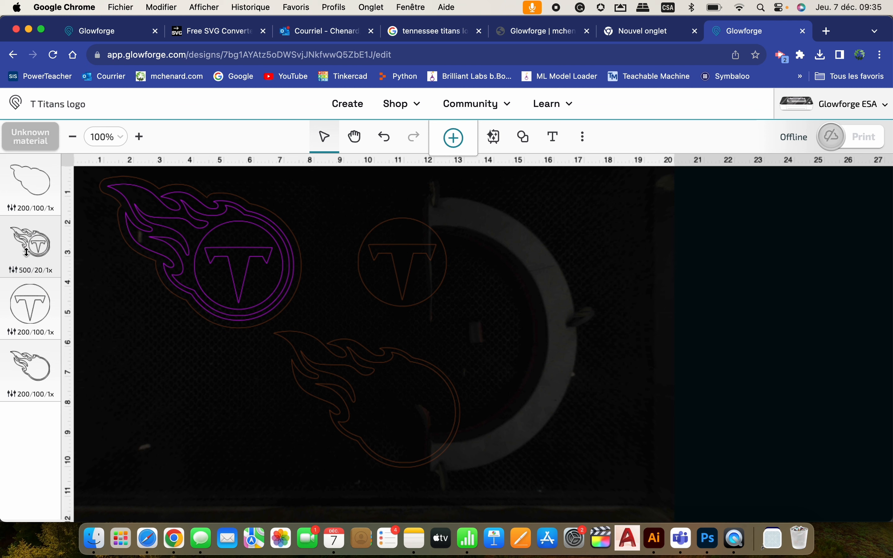
click(43, 250)
drag(35, 249, 35, 183)
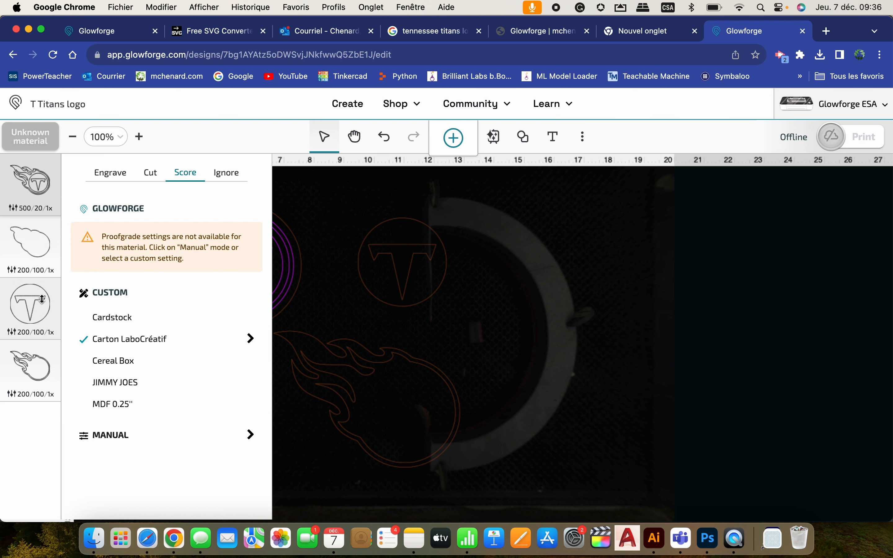
click(41, 368)
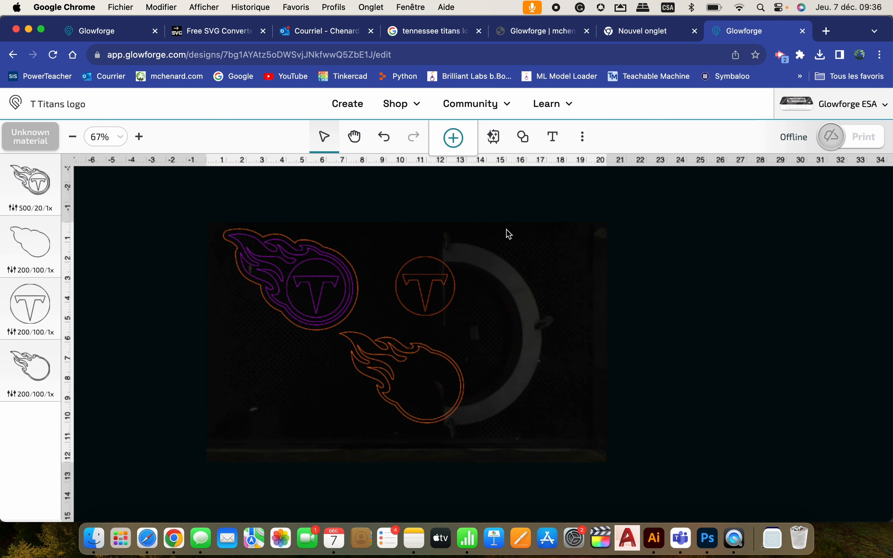